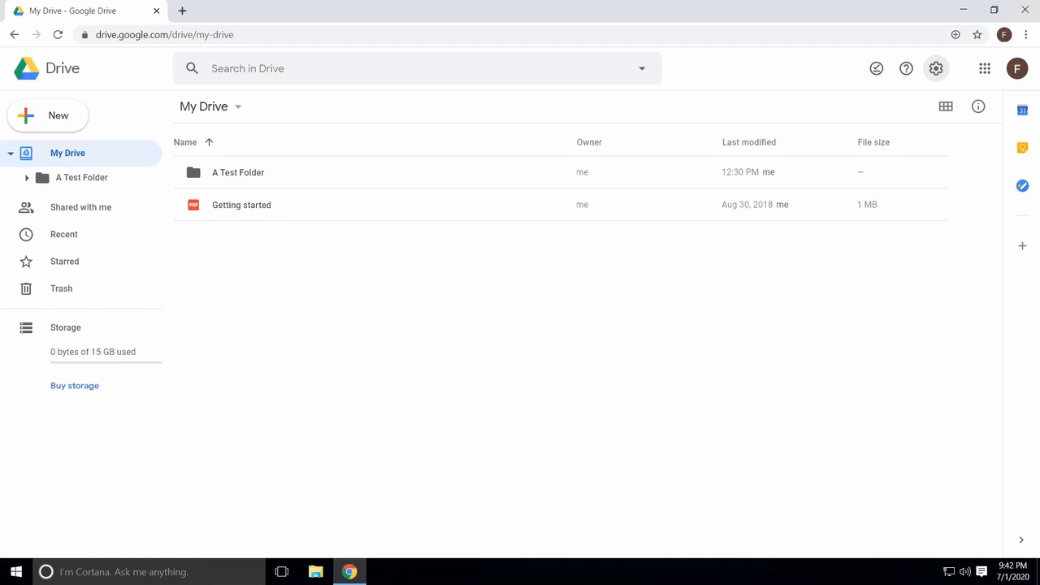
left_click(338, 35)
type("goo")
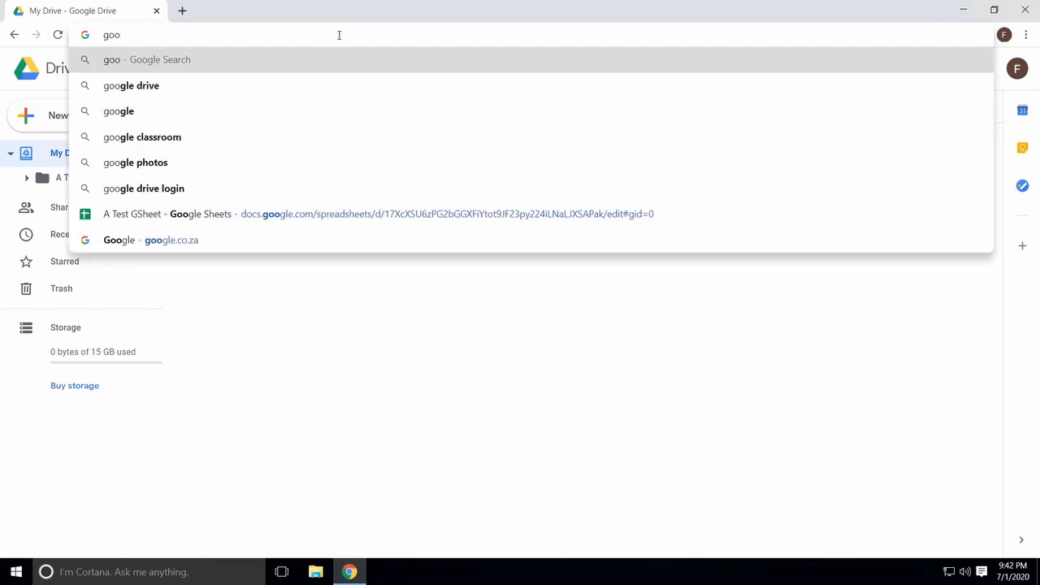
type("gle")
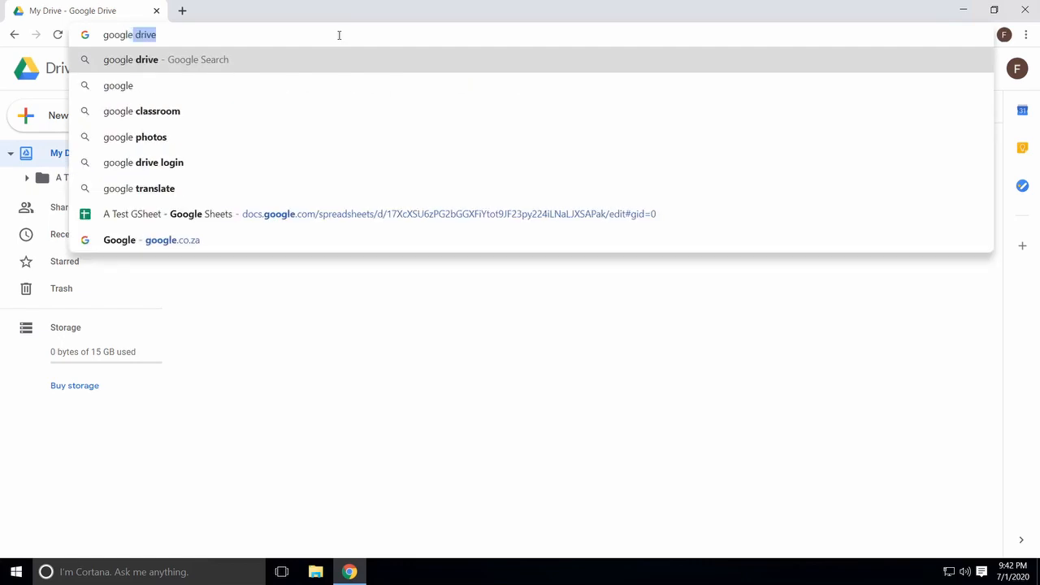
type(".co.z")
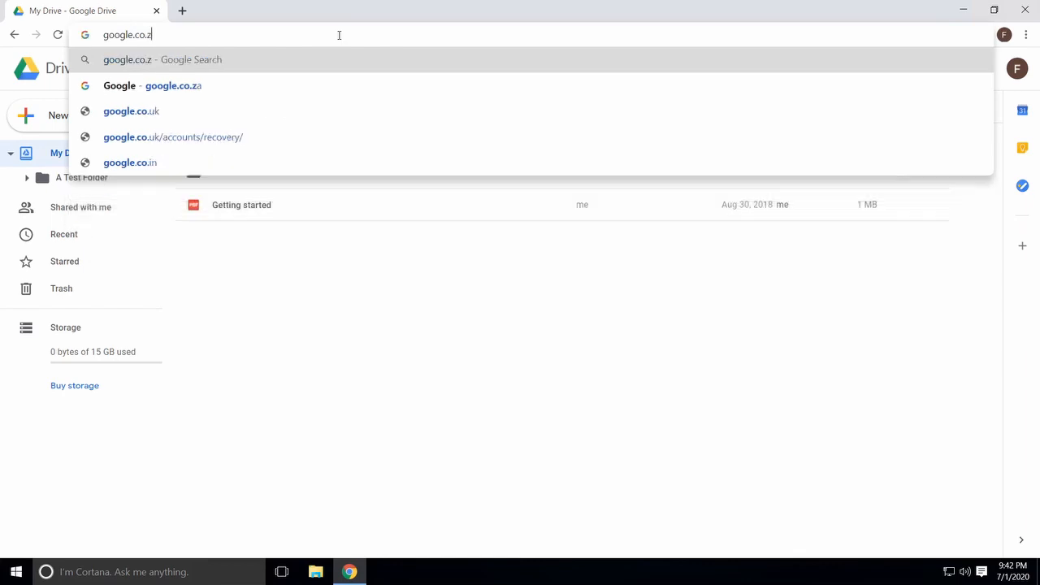
type("a")
key("Return")
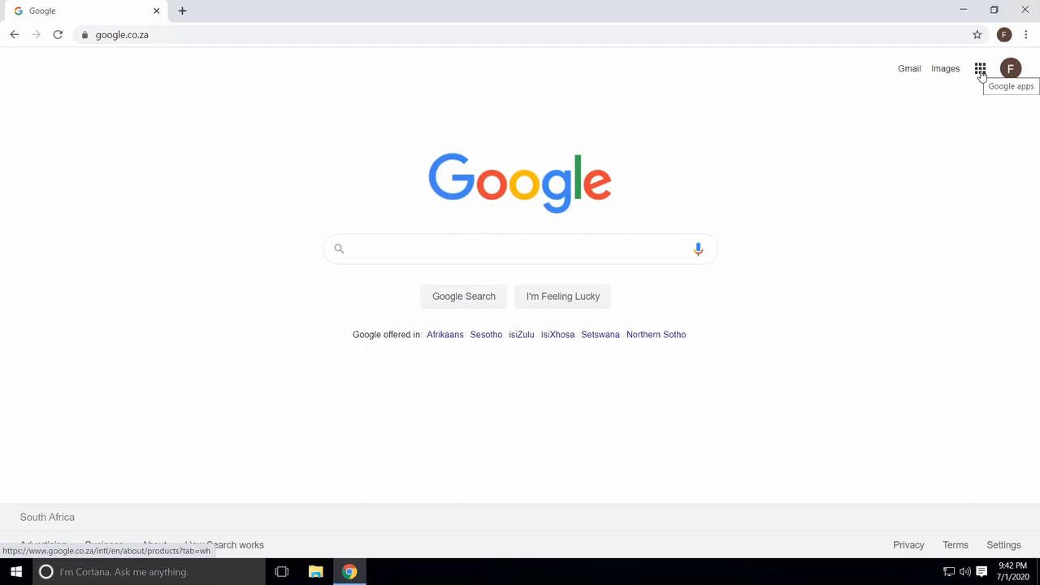
left_click(980, 72)
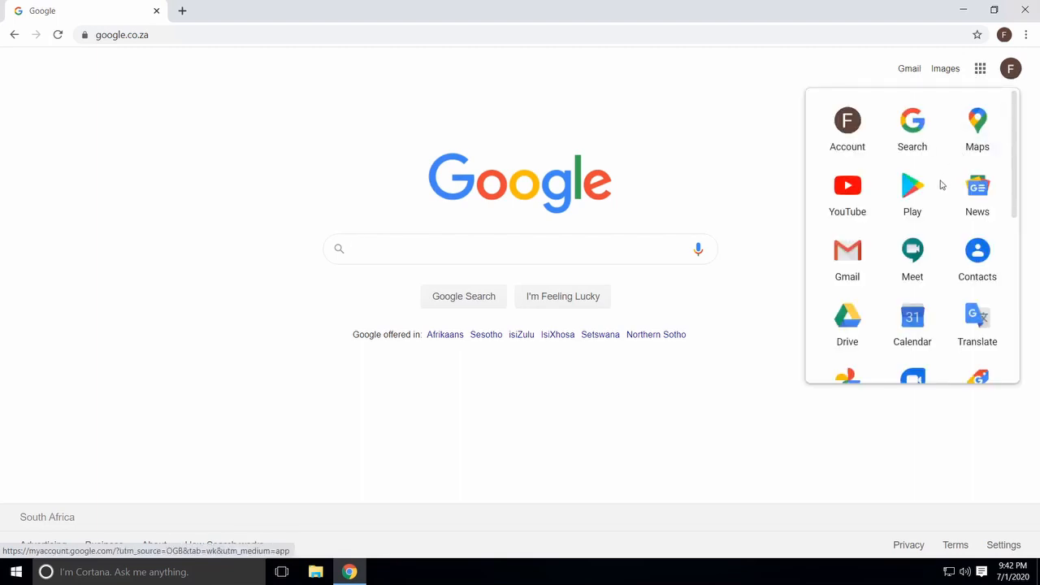
left_click(846, 327)
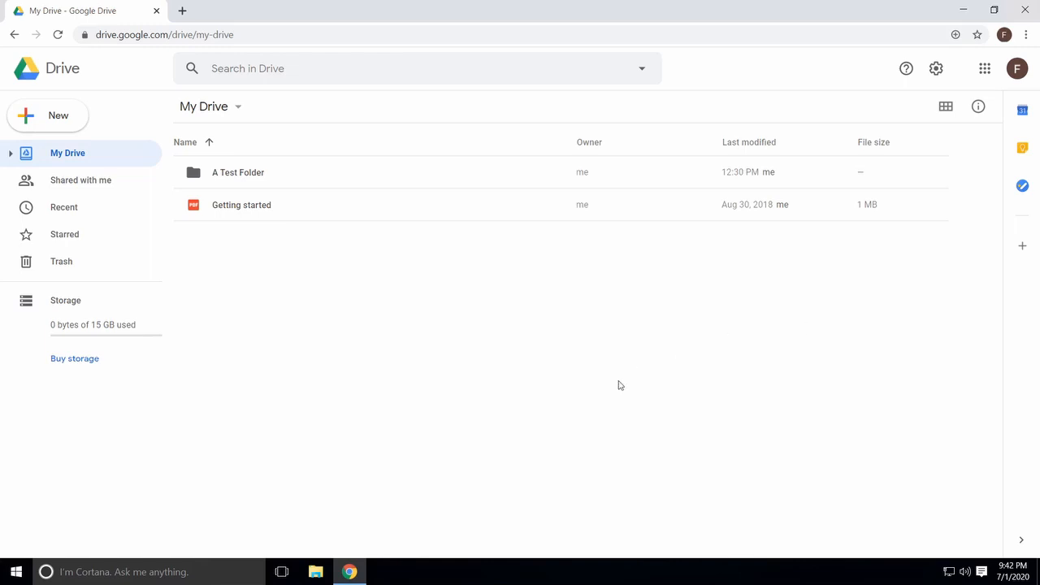
Open A Test Folder in My Drive to show the spreadsheet A Test GSheet.
left_click(253, 175)
double_click(252, 174)
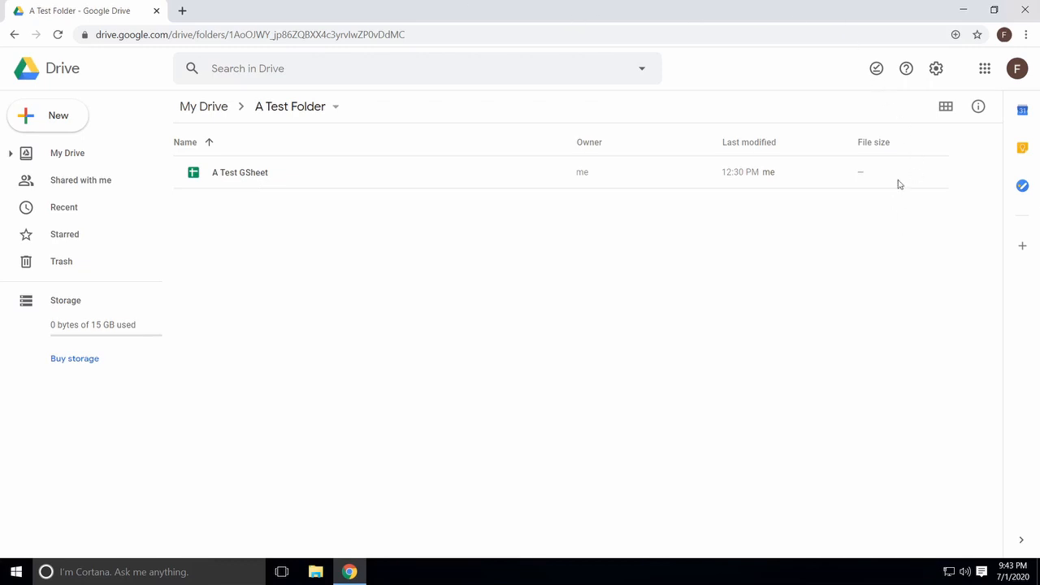
Download the Backup and Sync installer from the Drive for desktop page, accepting the terms, and run it.
left_click(937, 72)
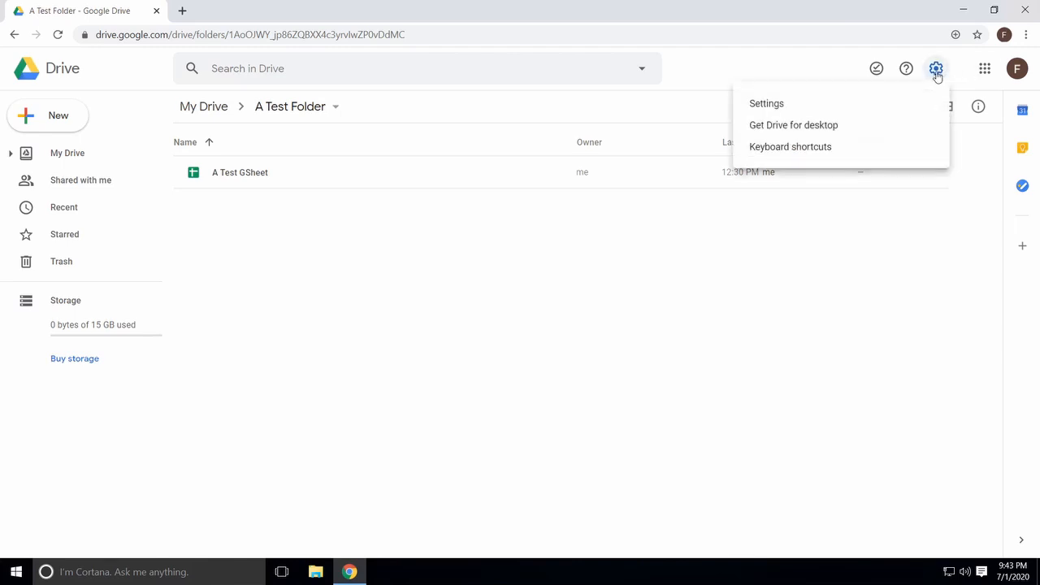
left_click(818, 132)
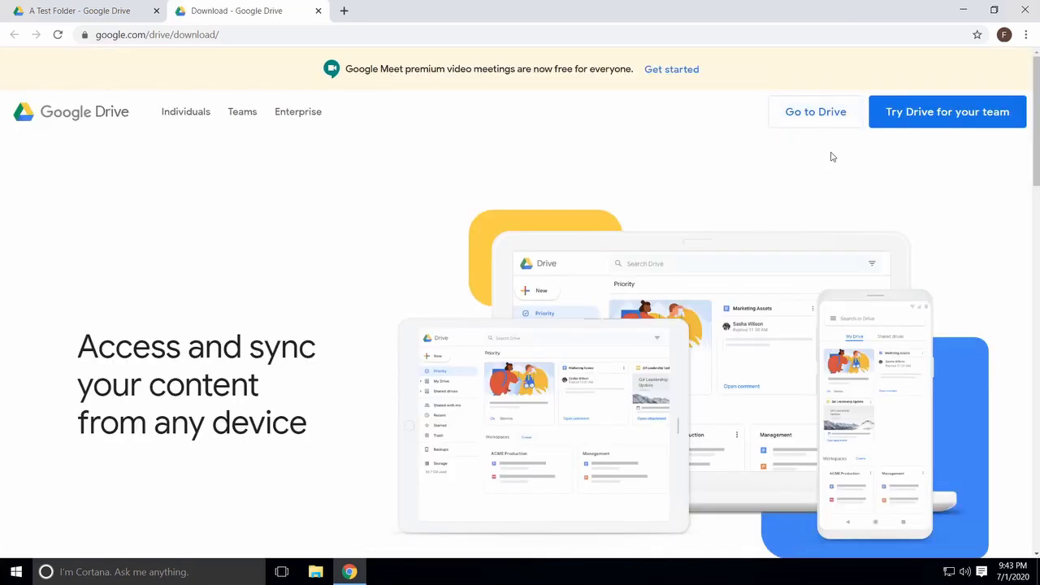
scroll(789, 163, "down", 7)
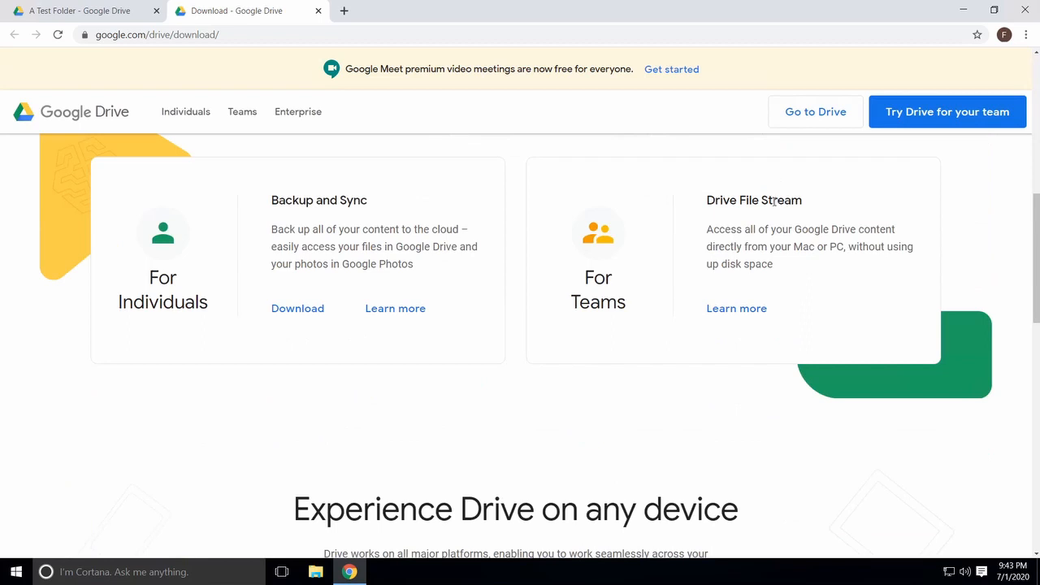
left_click(309, 316)
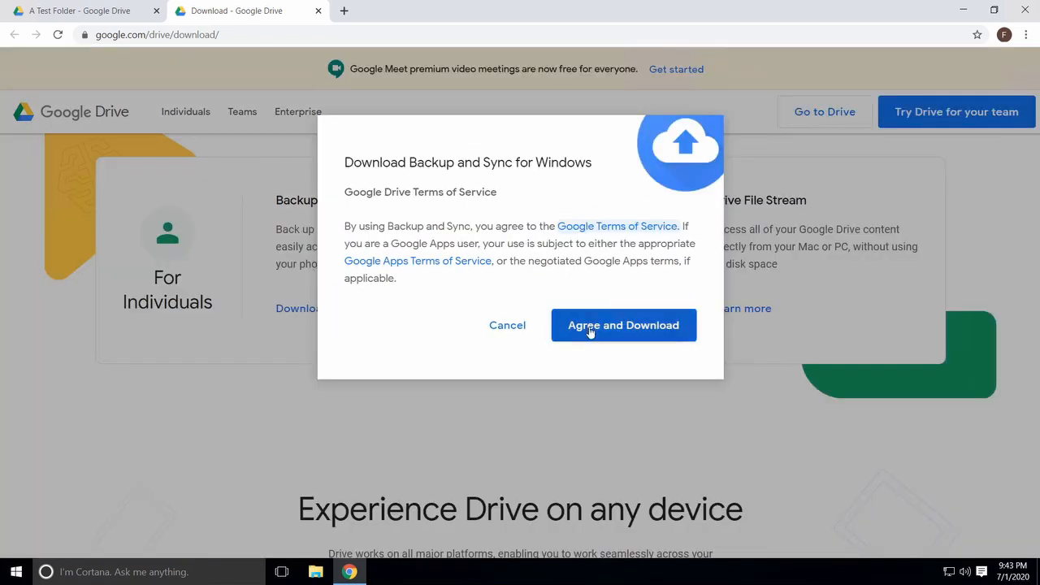
left_click(590, 331)
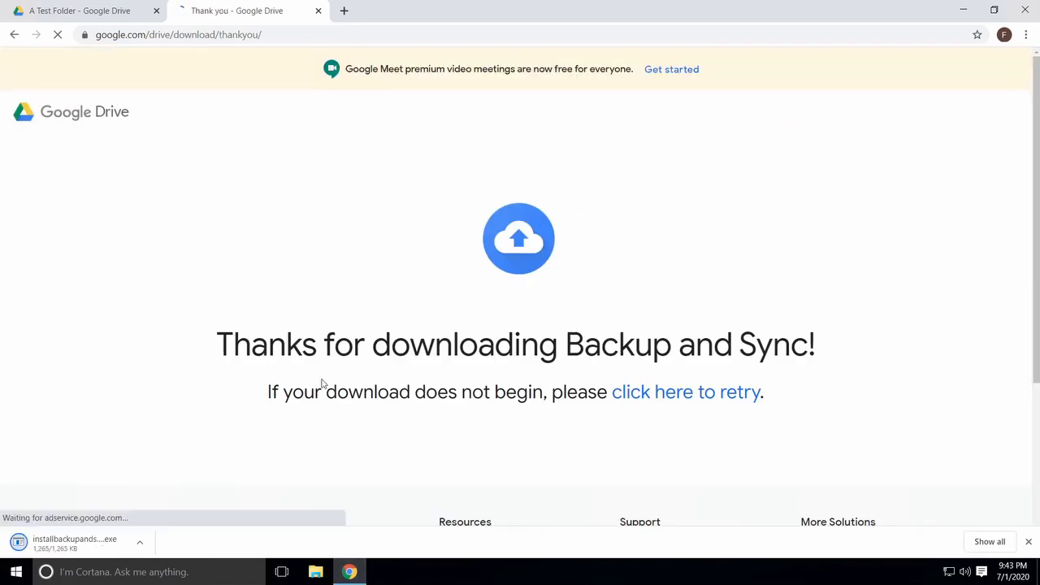
left_click(89, 549)
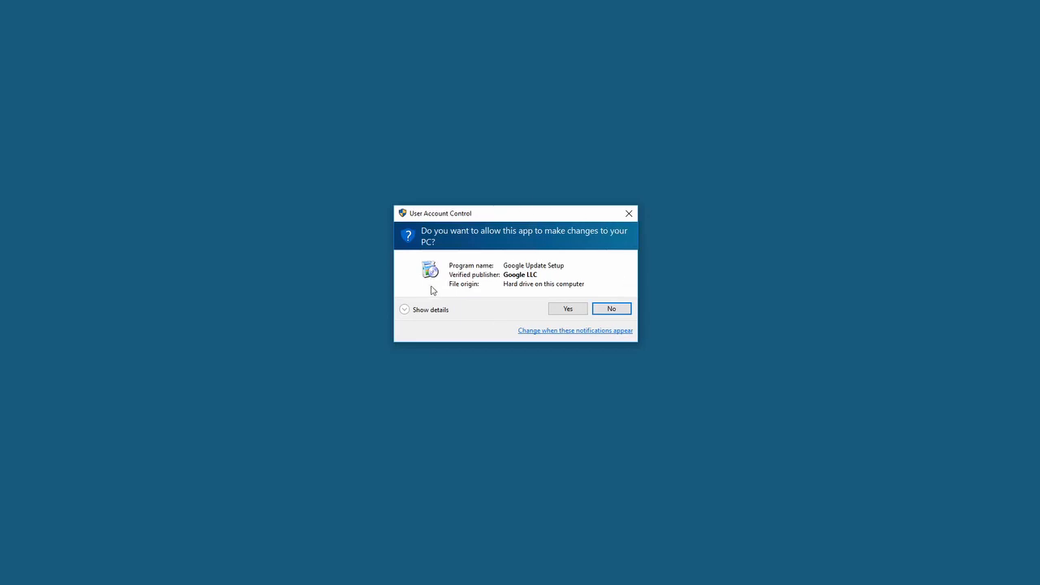
Allow Google Update Setup to make changes, then dismiss the installation-complete notice.
left_click(572, 311)
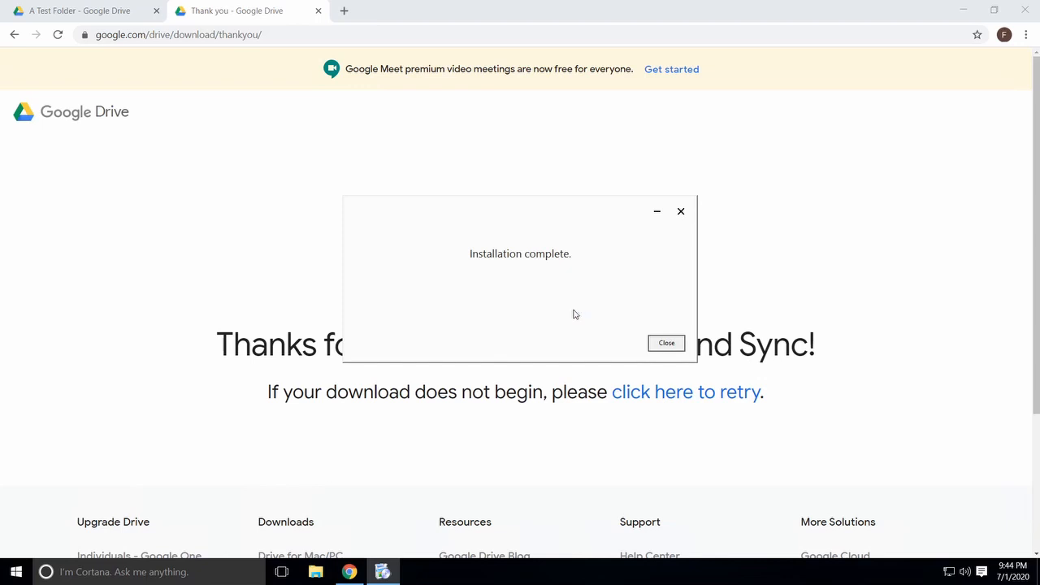
left_click(666, 344)
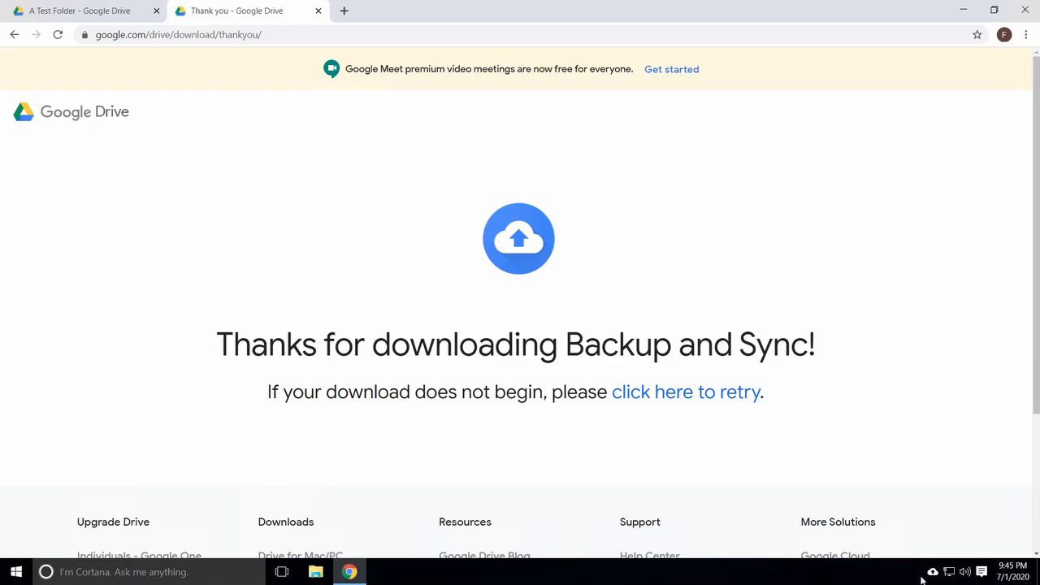
Minimize the browser, reopen the Backup and Sync welcome window from the tray icon, and begin setup.
left_click(934, 573)
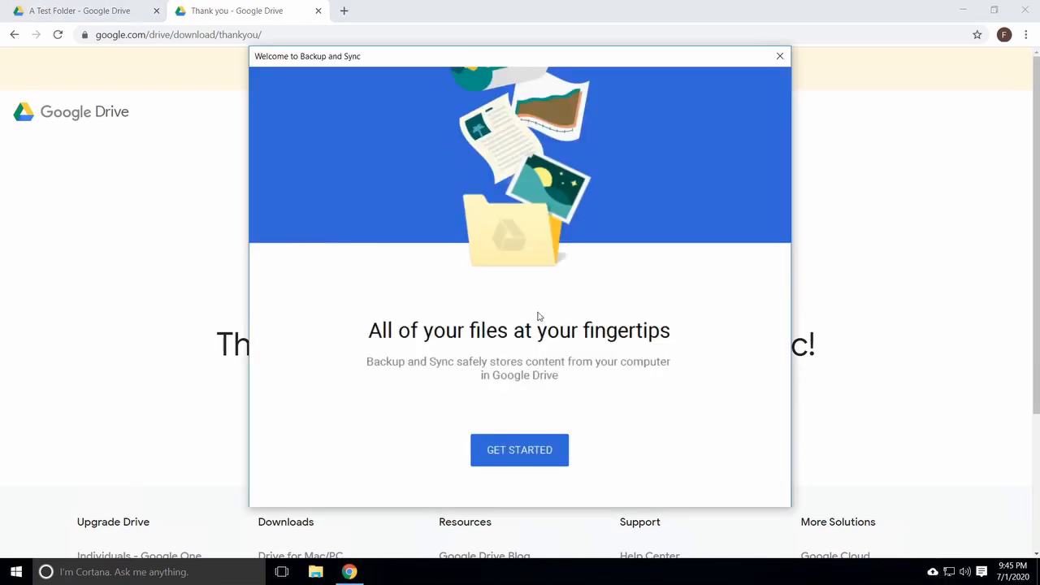
left_click(780, 56)
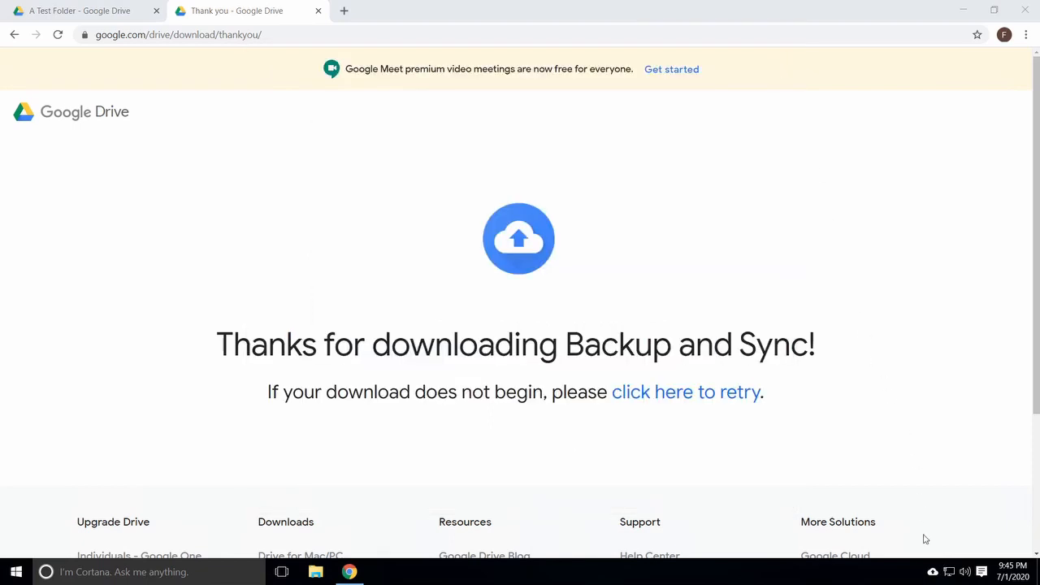
left_click(933, 572)
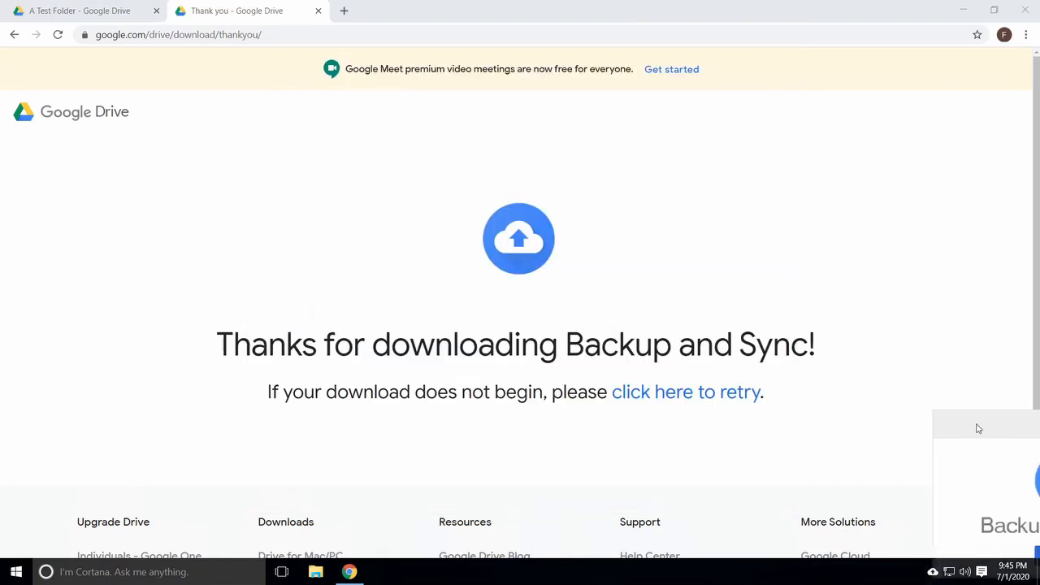
left_click(962, 9)
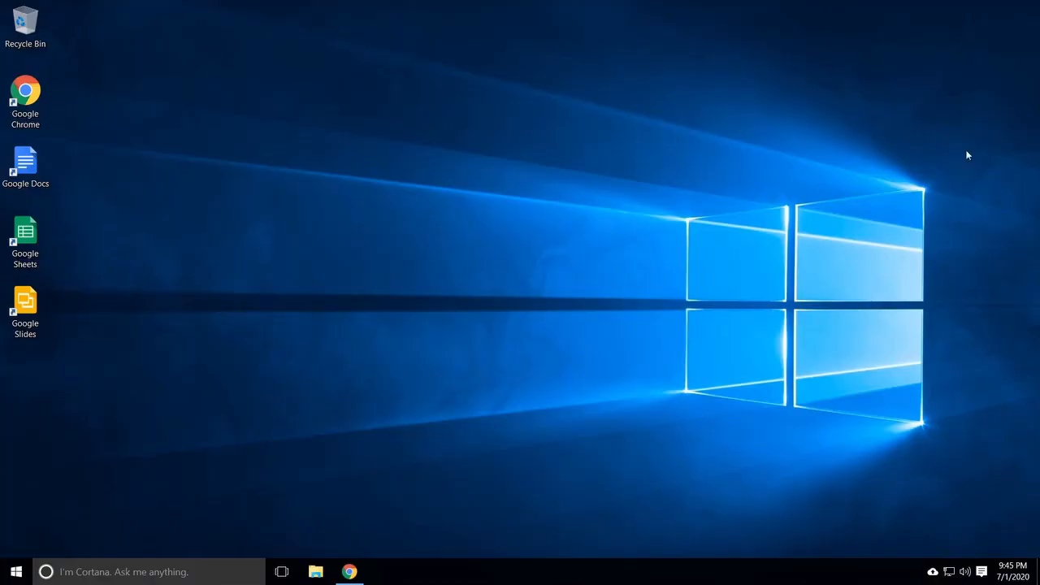
left_click(933, 572)
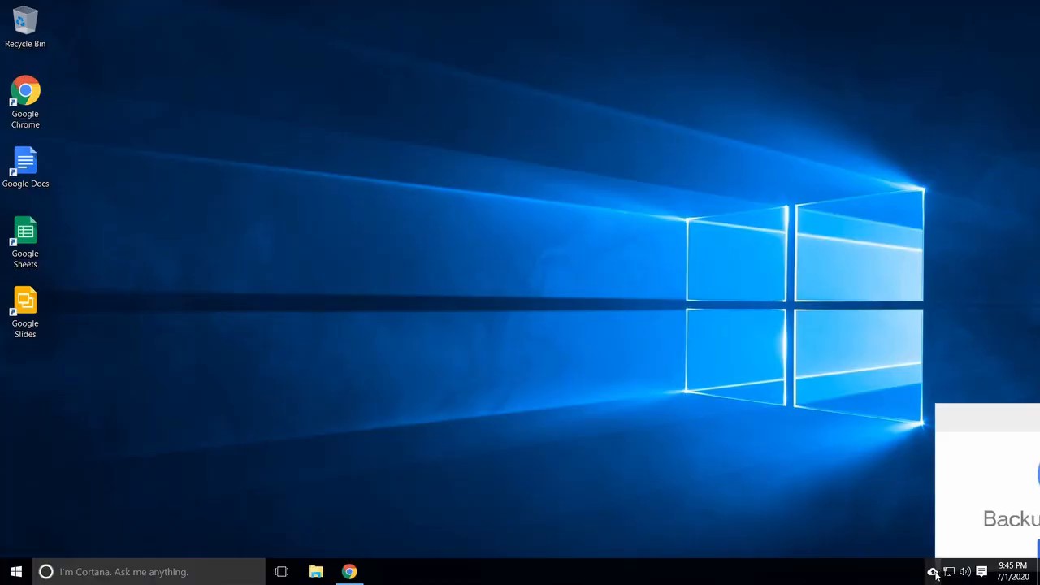
left_click(934, 573)
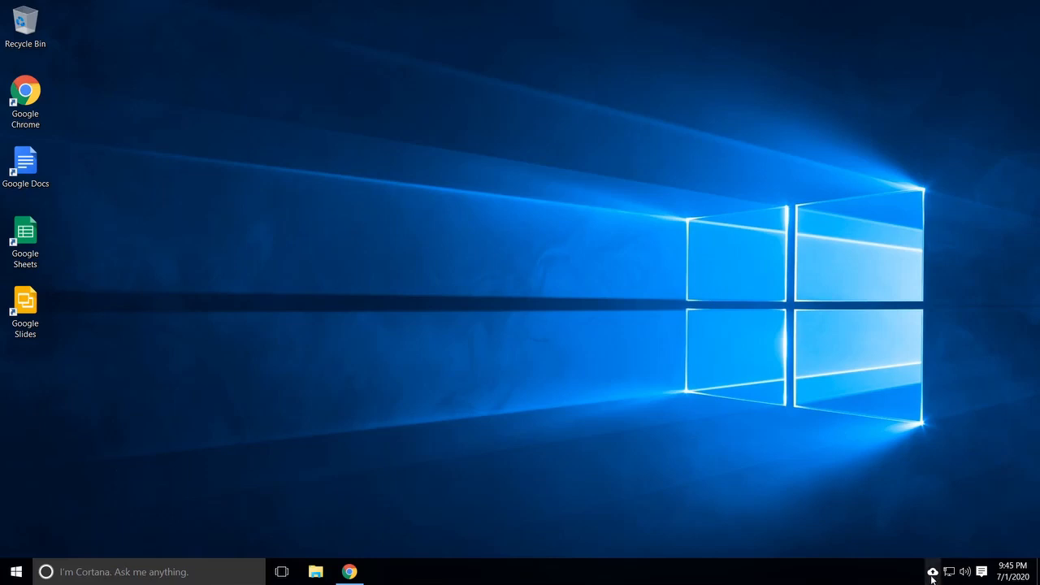
left_click(933, 571)
left_click(1037, 550)
left_click(932, 572)
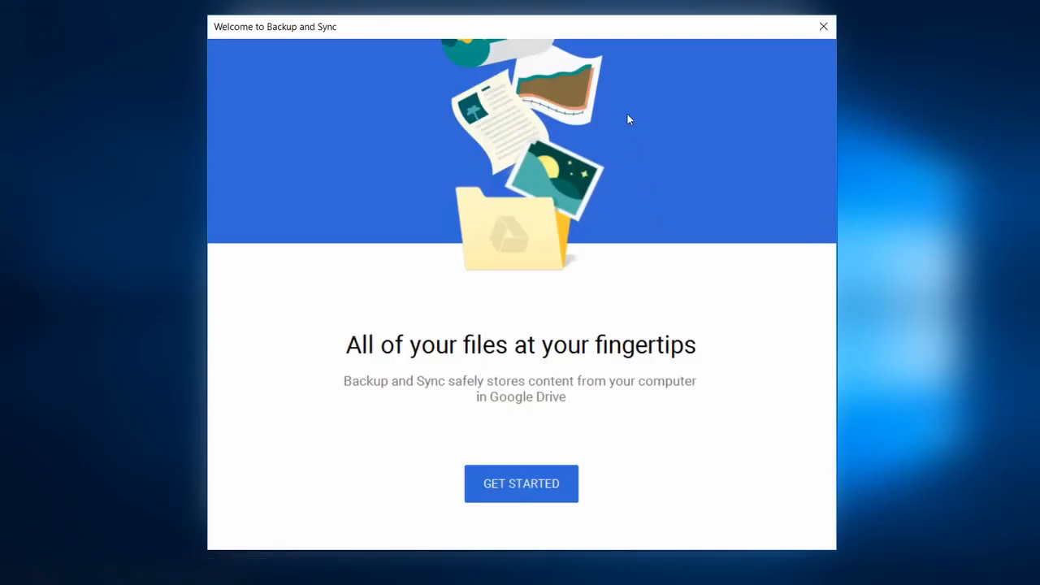
left_click(533, 485)
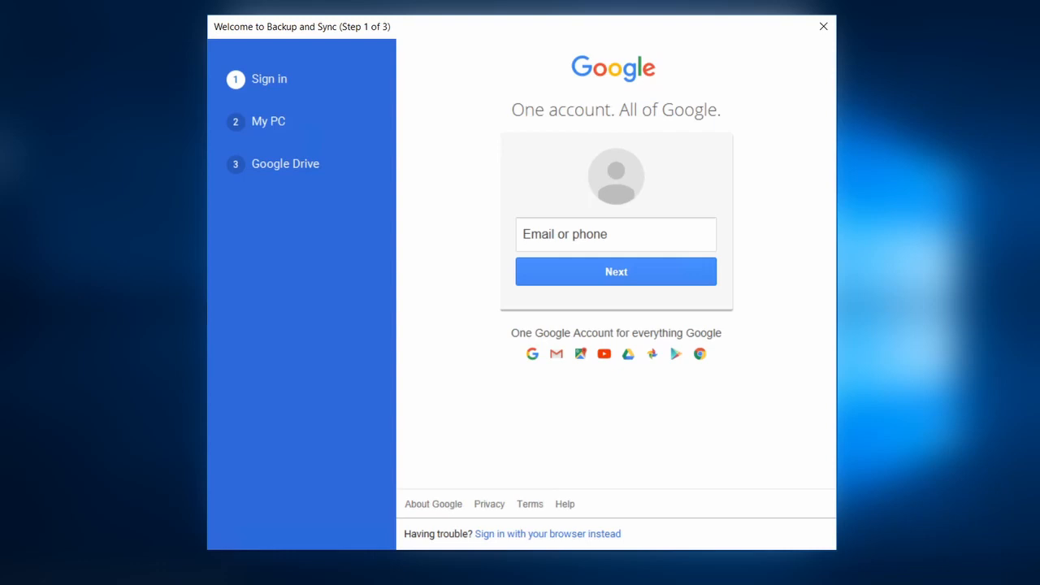
Paste and submit the account e-mail, then type the account password.
left_click(560, 229)
key("ctrl+v")
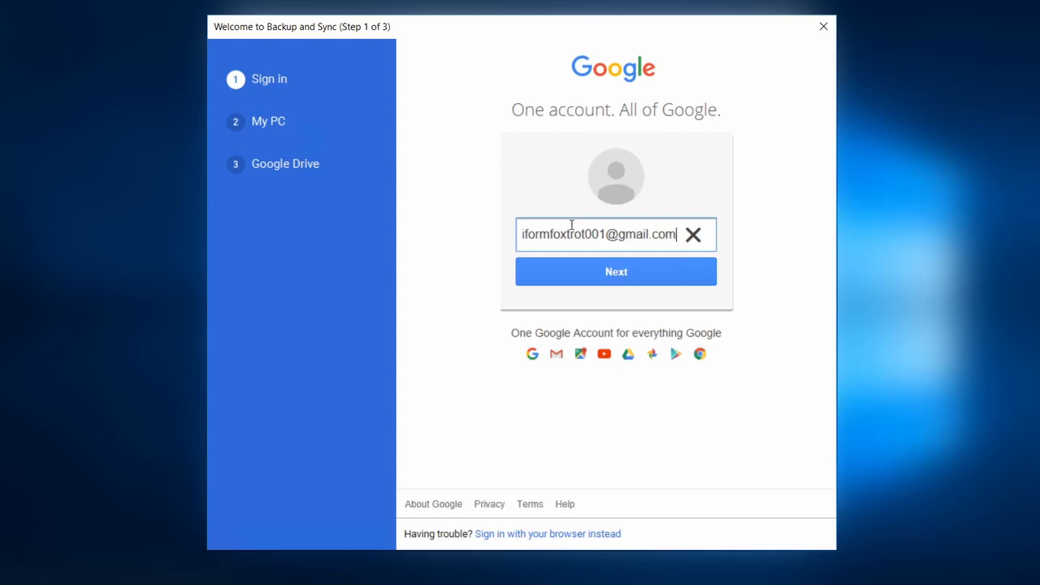
left_click(625, 281)
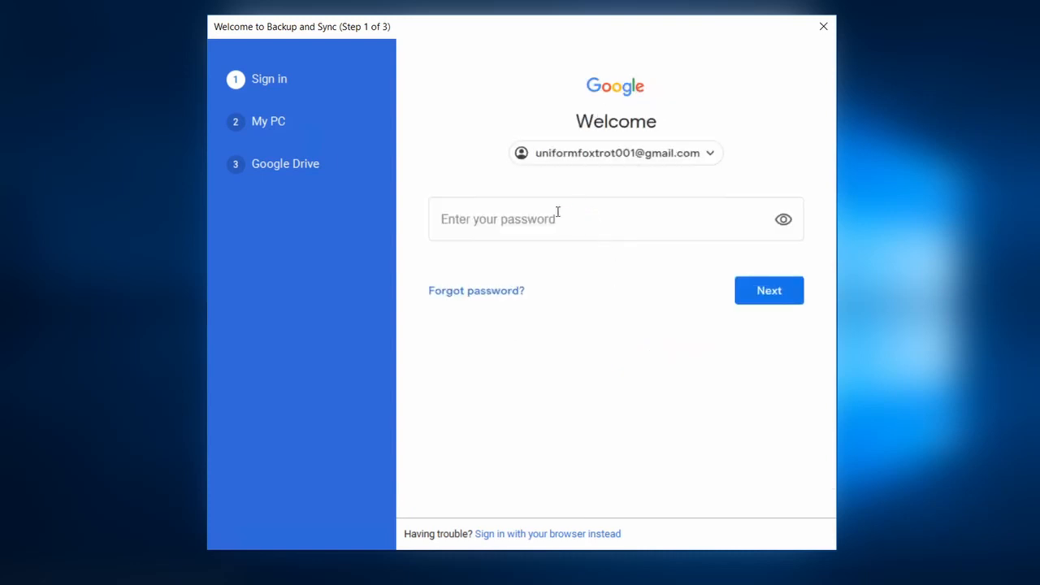
left_click(553, 213)
type("••")
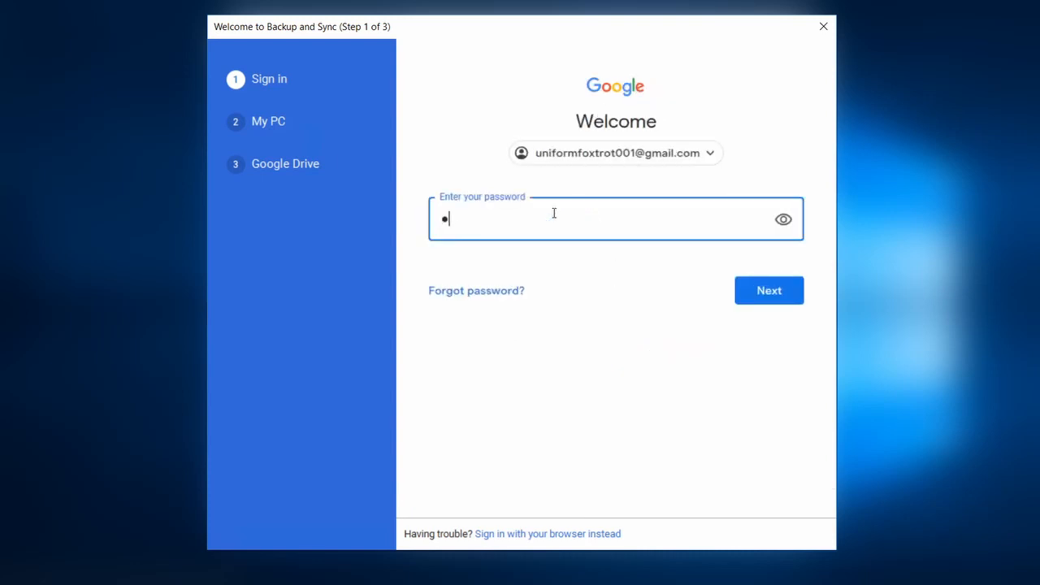
type("••••••")
Submit the password to sign in and dismiss the Choose folders introduction.
left_click(765, 301)
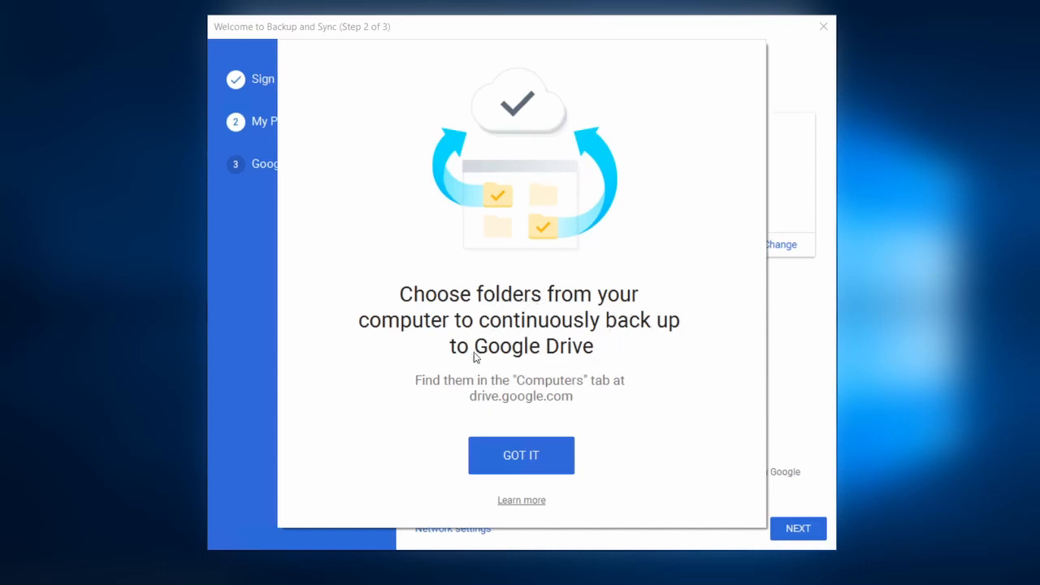
left_click(532, 456)
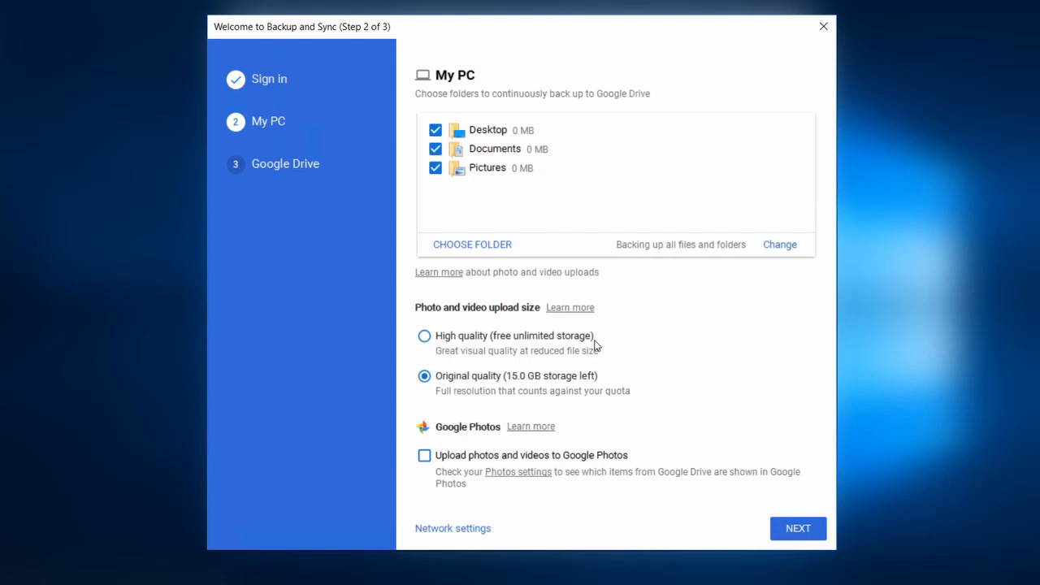
Choose High quality photo uploads, enable uploading to Google Photos, and open Network settings.
left_click(424, 338)
left_click(424, 456)
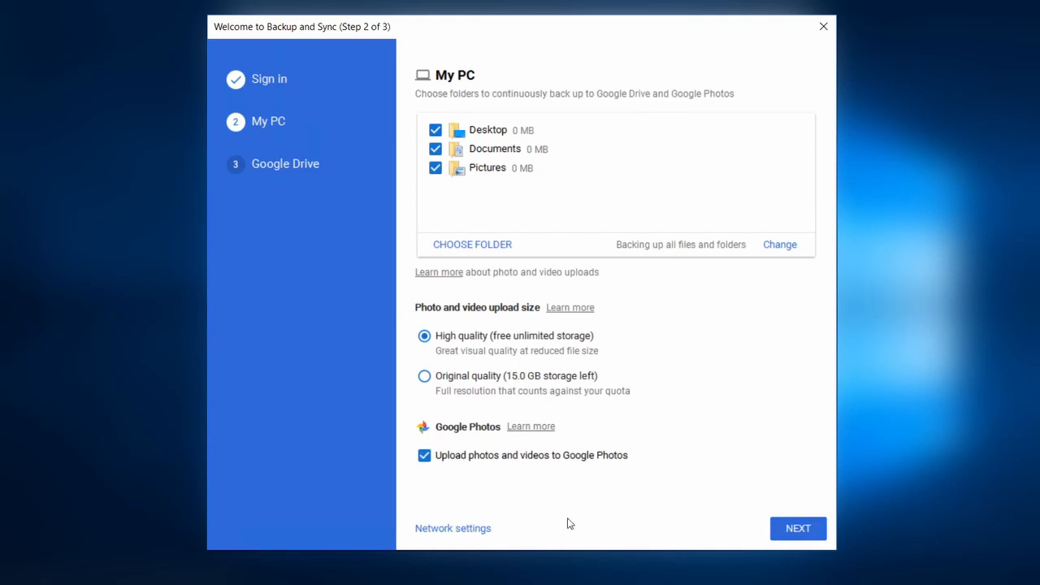
left_click(461, 529)
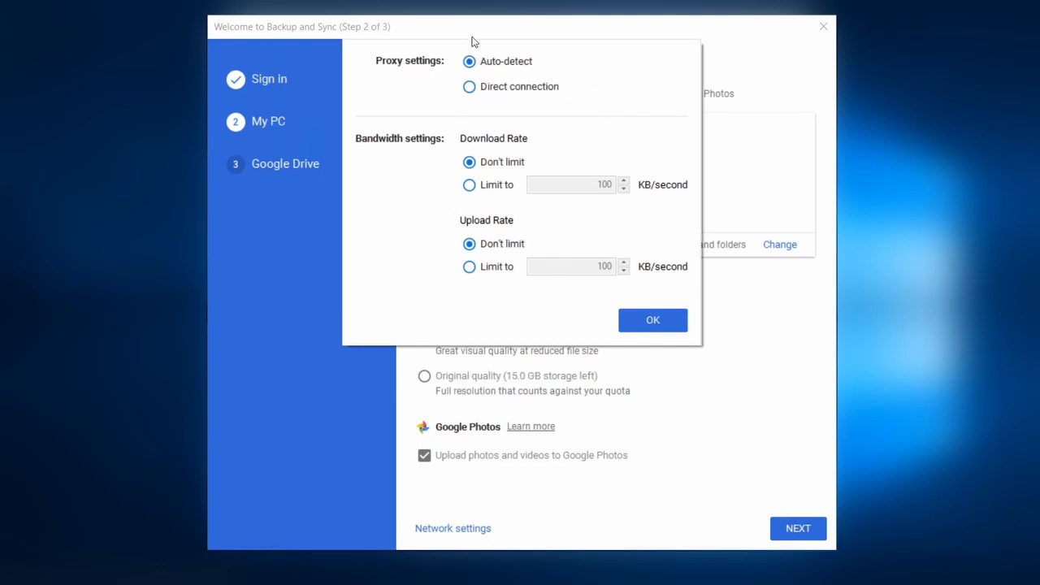
left_click(666, 324)
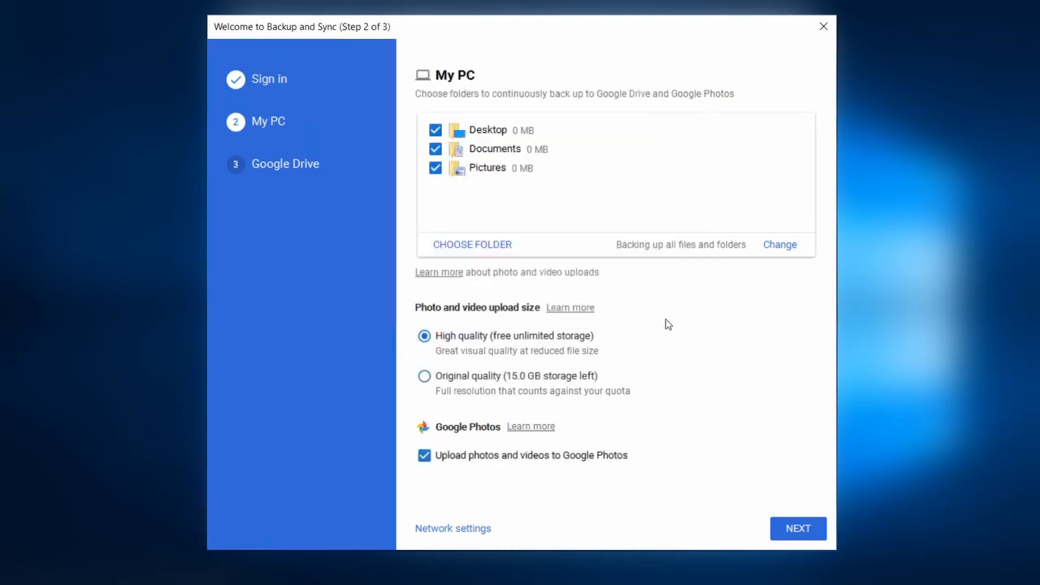
Advance to the Google Drive step and dismiss its intro card, keeping sync of everything in My Drive.
left_click(797, 531)
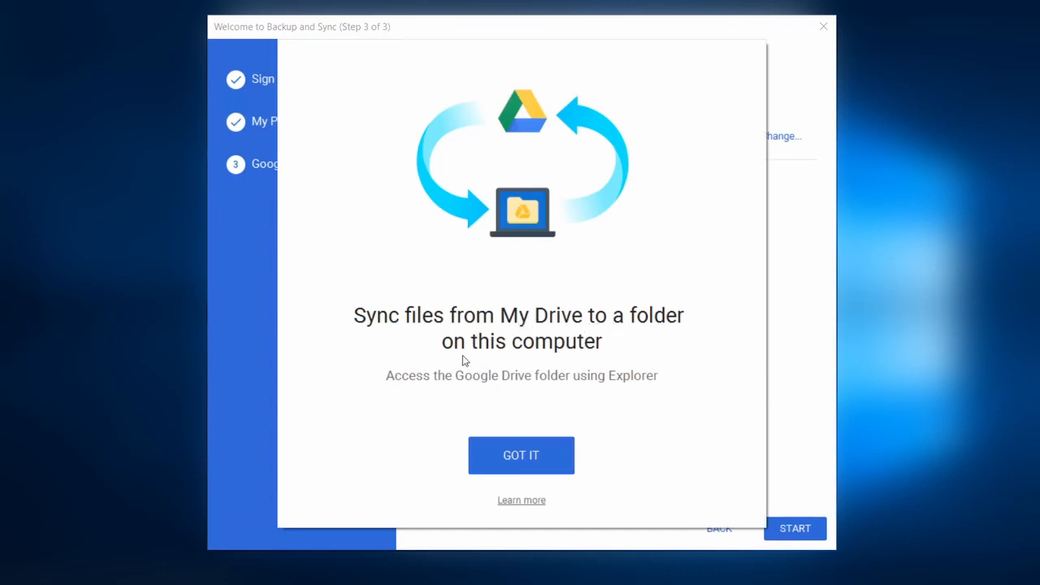
left_click(560, 450)
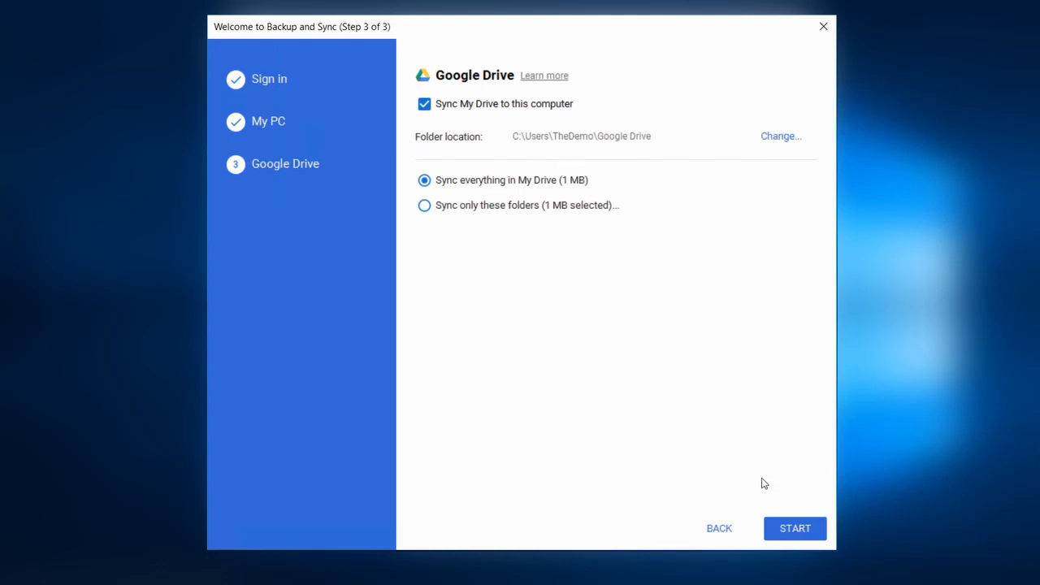
Start syncing and open the local Google Drive folder in a maximized File Explorer window.
left_click(801, 533)
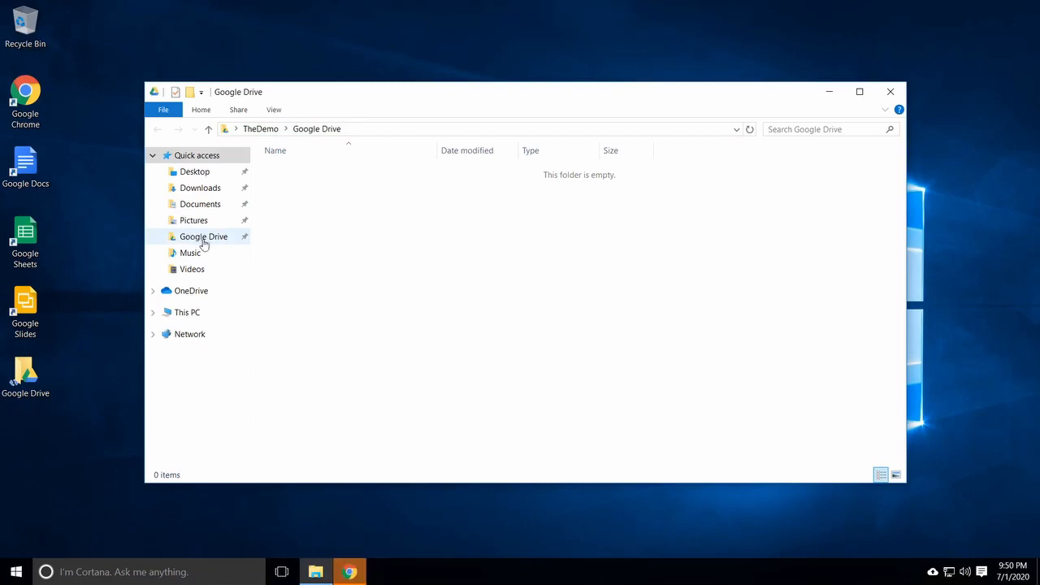
left_click(202, 242)
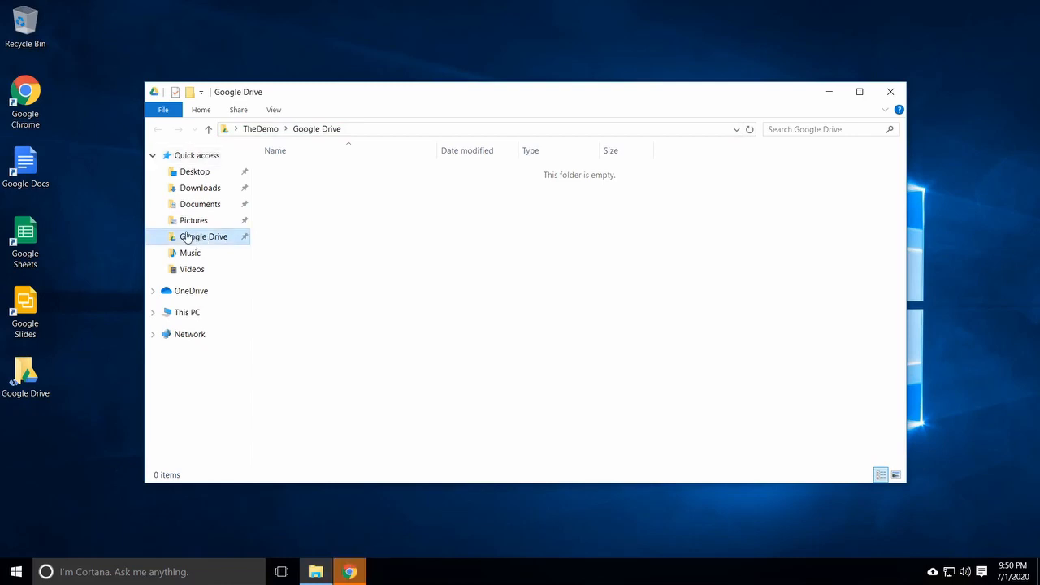
left_click(860, 92)
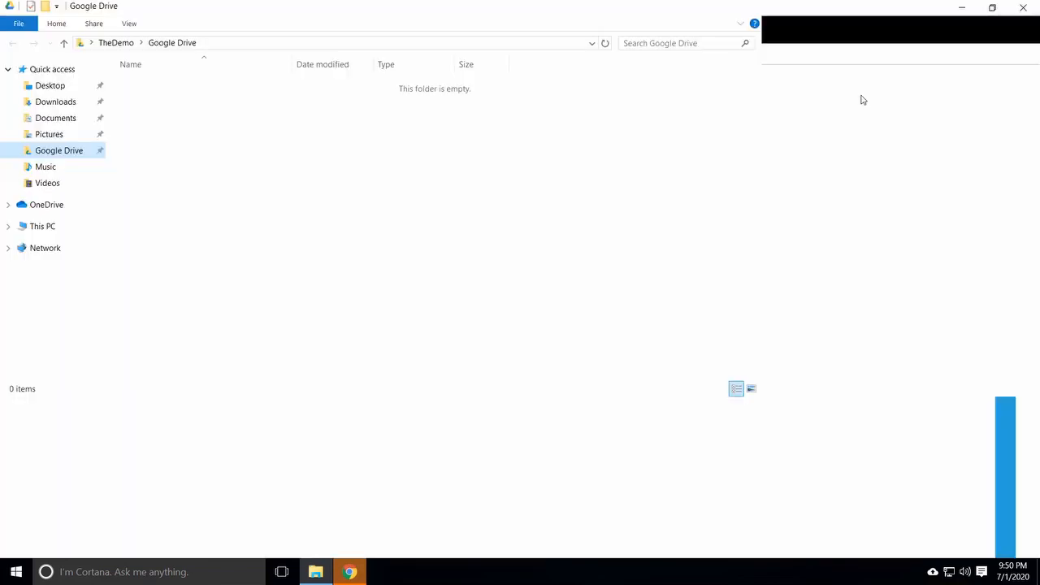
left_click(67, 152)
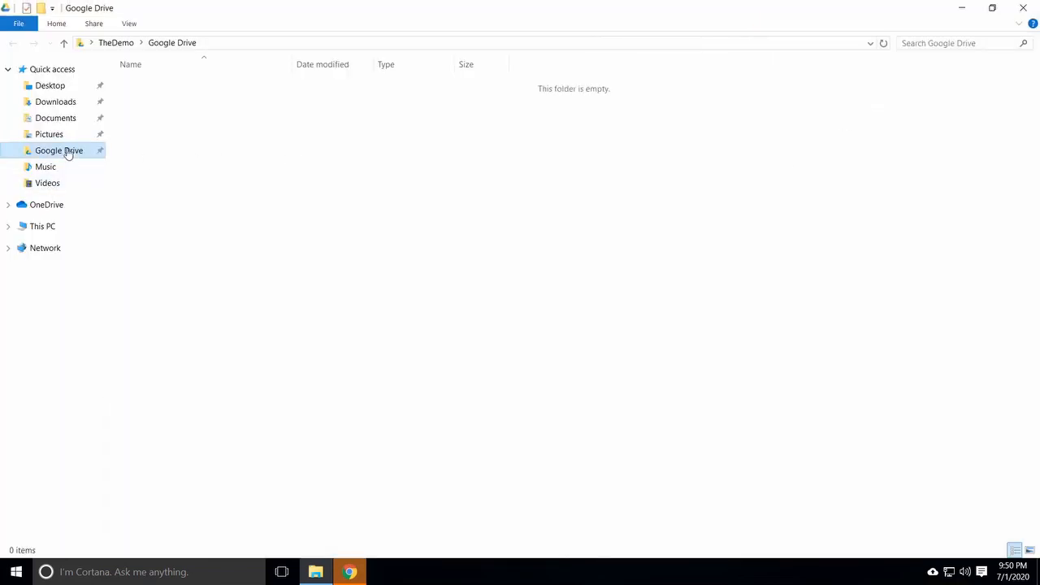
Check sync progress and storage used from the Backup and Sync tray icon.
left_click(932, 575)
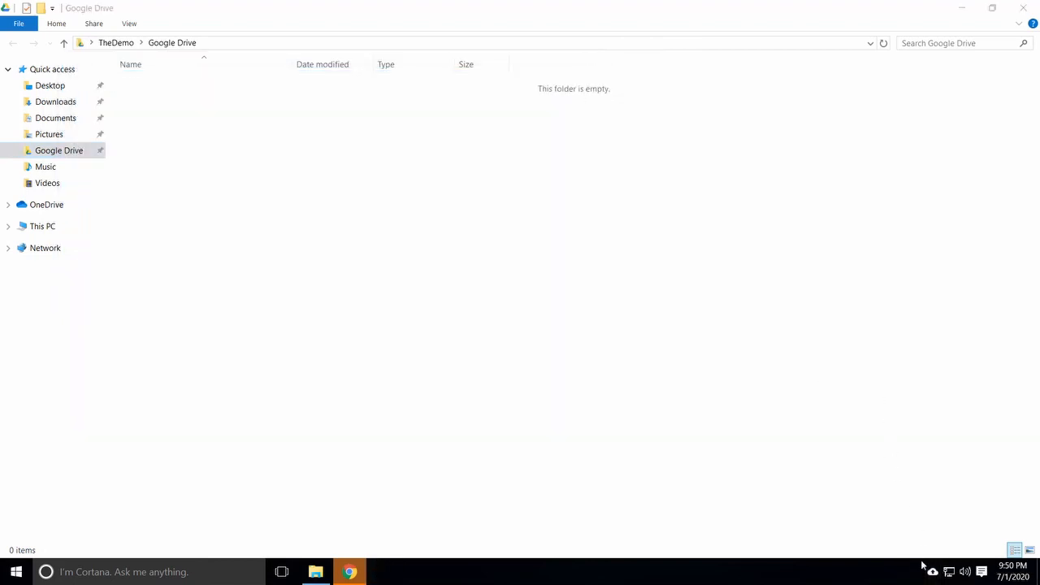
left_click(933, 577)
left_click(934, 574)
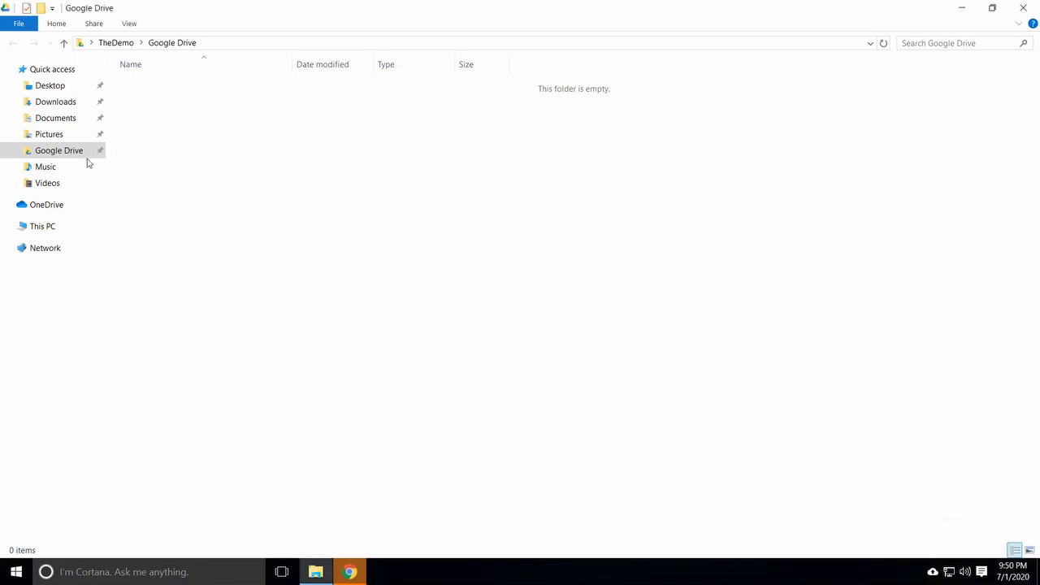
left_click(41, 205)
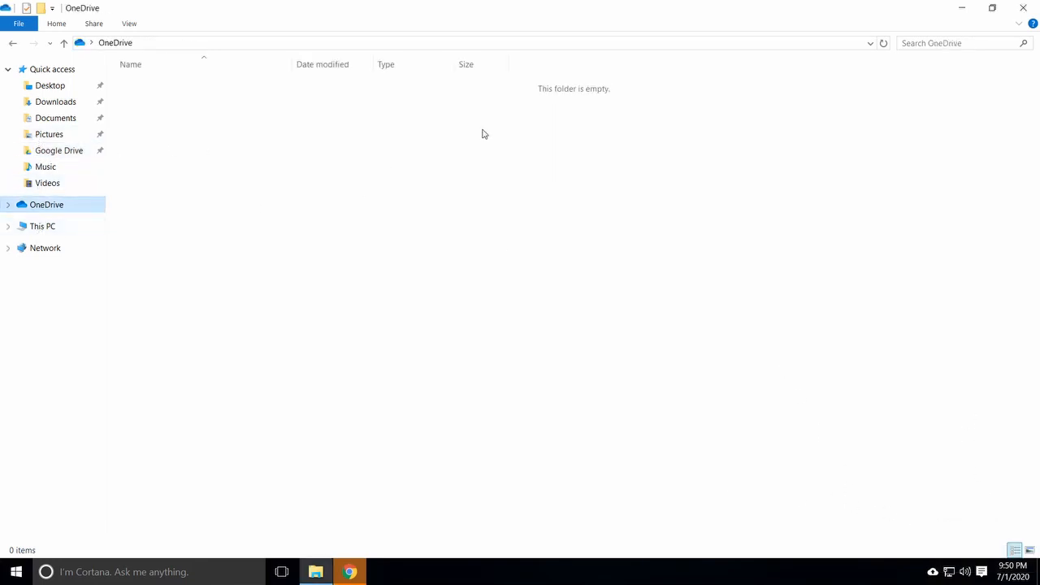
left_click(43, 230)
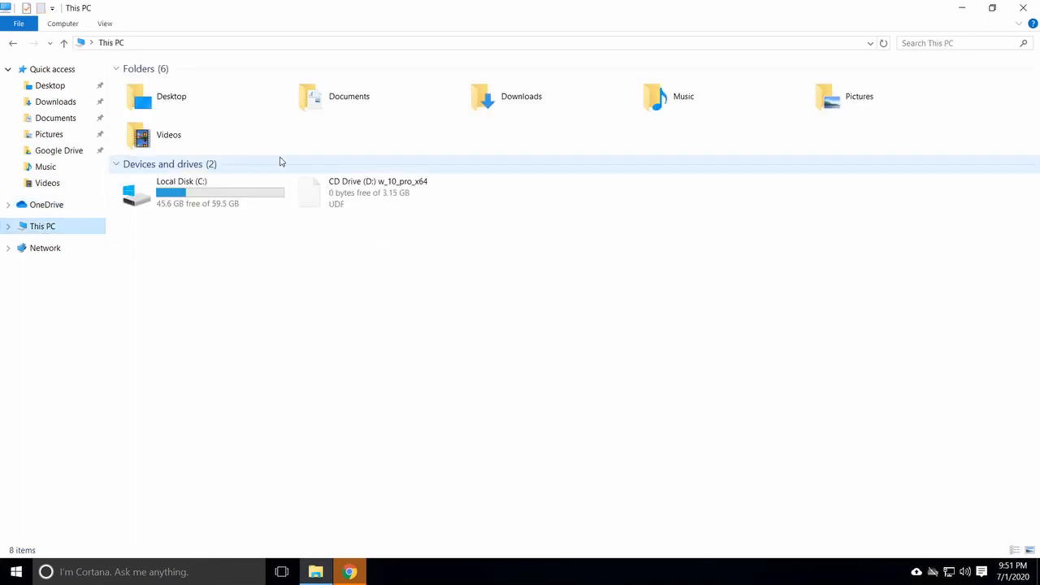
left_click(452, 294)
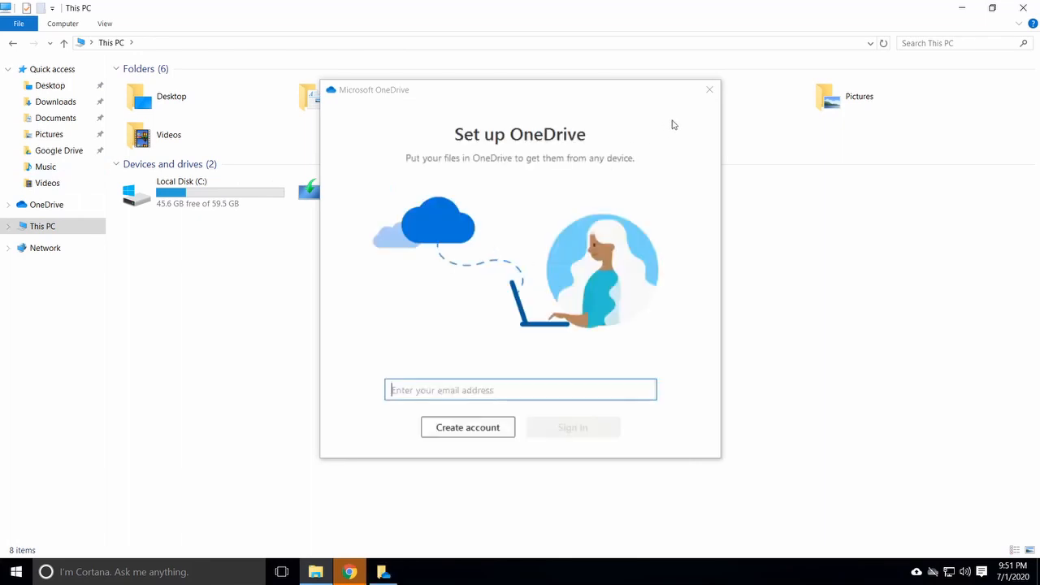
left_click(709, 89)
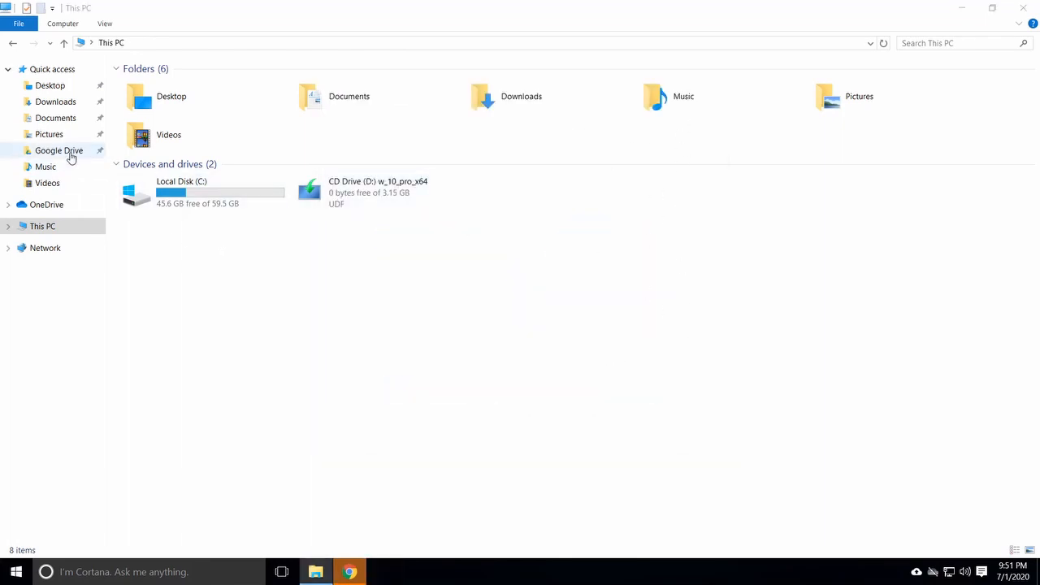
left_click(102, 155)
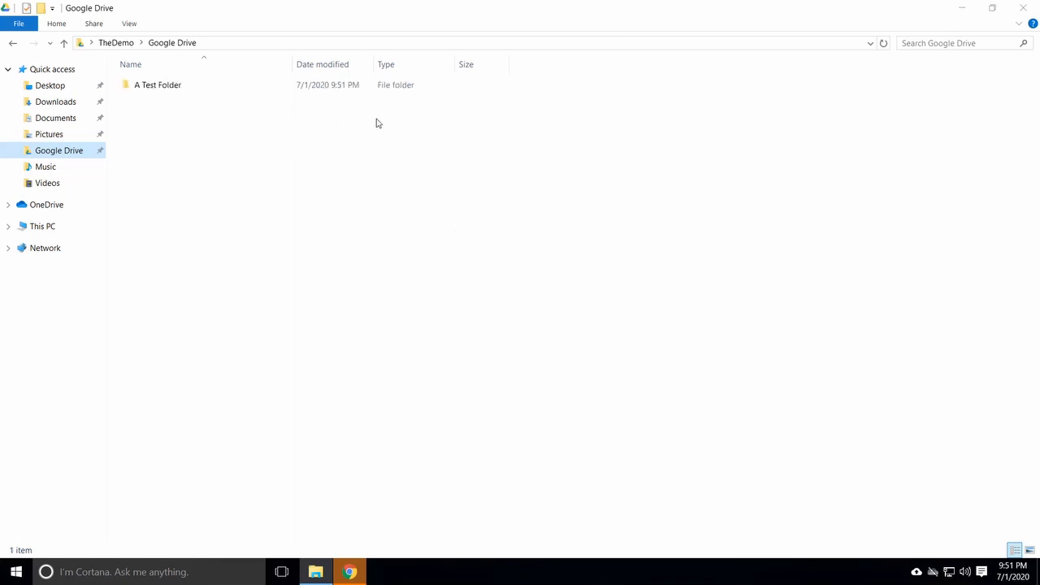
Open the synced A Test Folder in File Explorer and launch A Test GSheet.
left_click(298, 108)
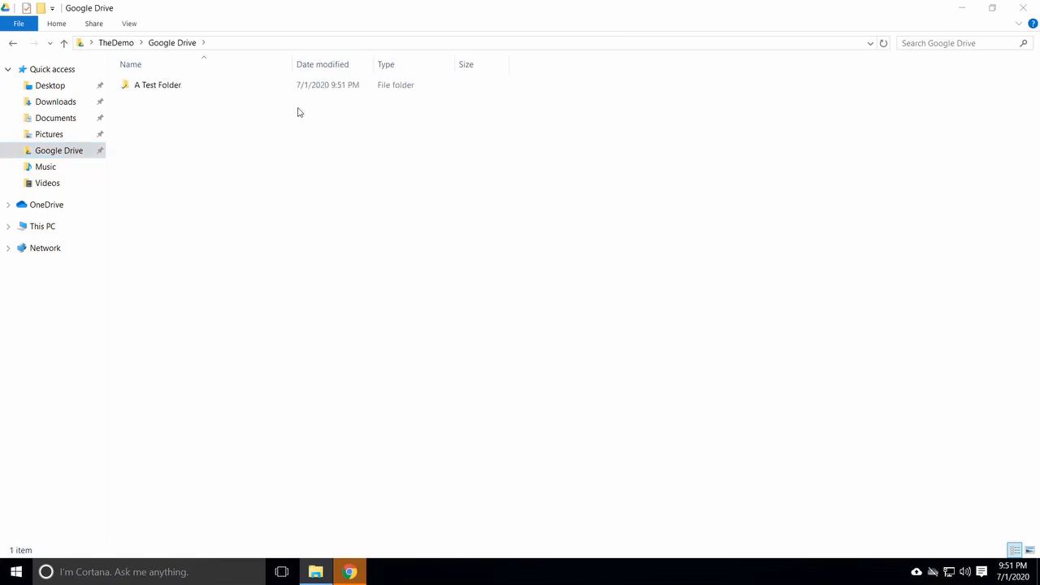
left_click(171, 91)
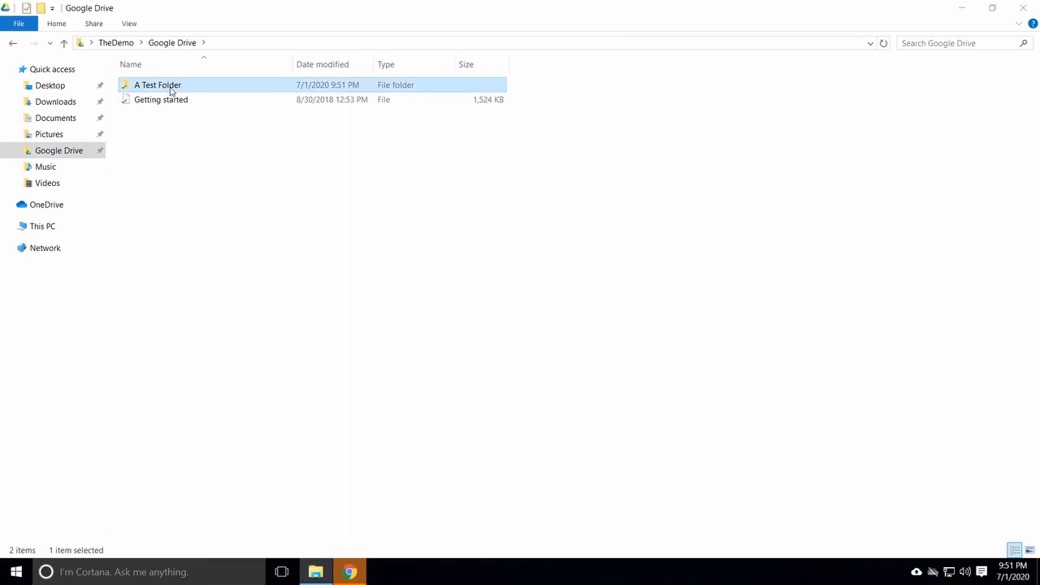
double_click(170, 91)
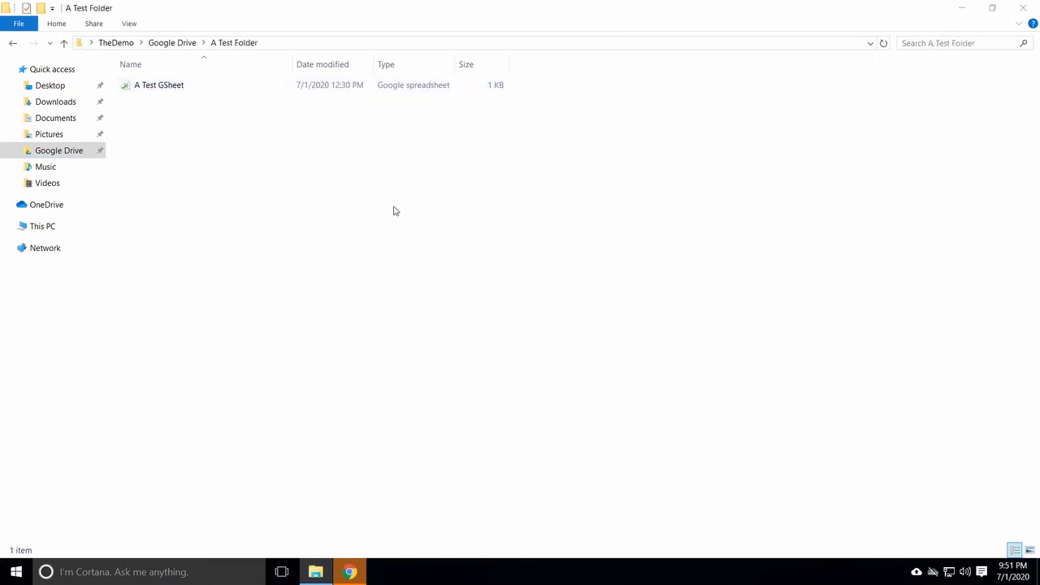
left_click(168, 91)
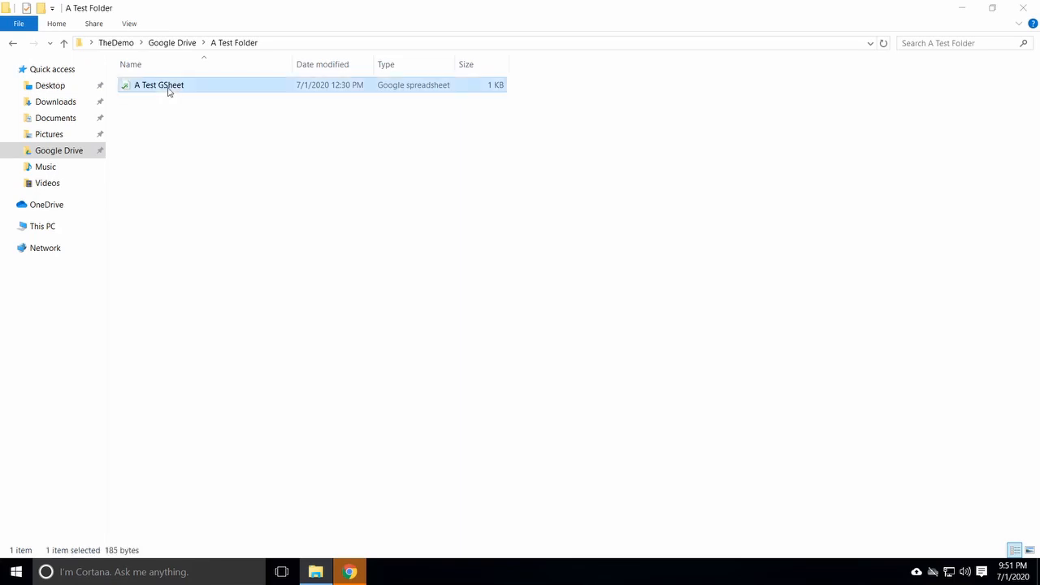
double_click(169, 91)
Close the Backup and Sync thank-you page and browser, then reselect A Test GSheet.
left_click(349, 571)
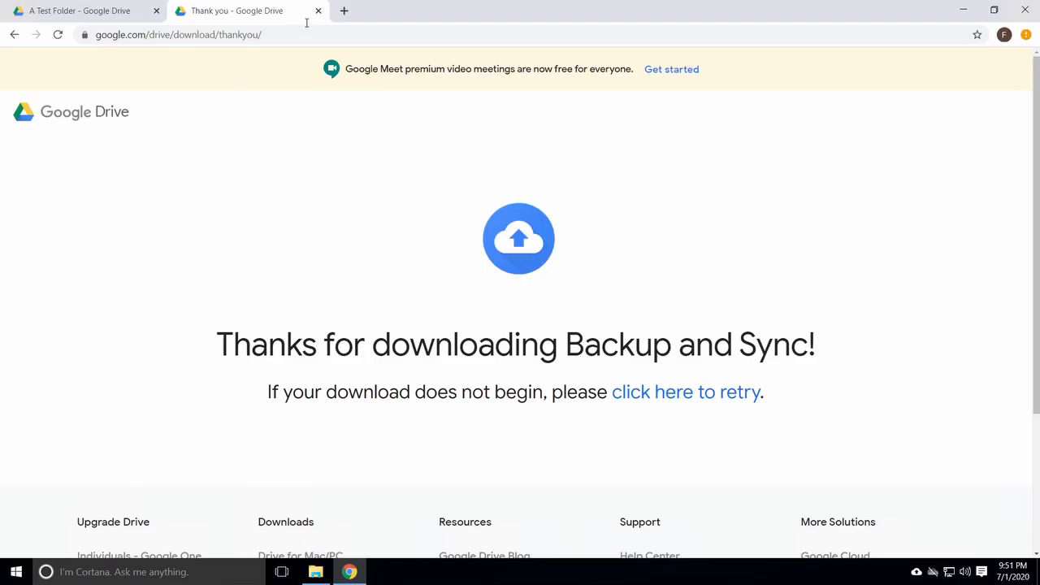
left_click(317, 10)
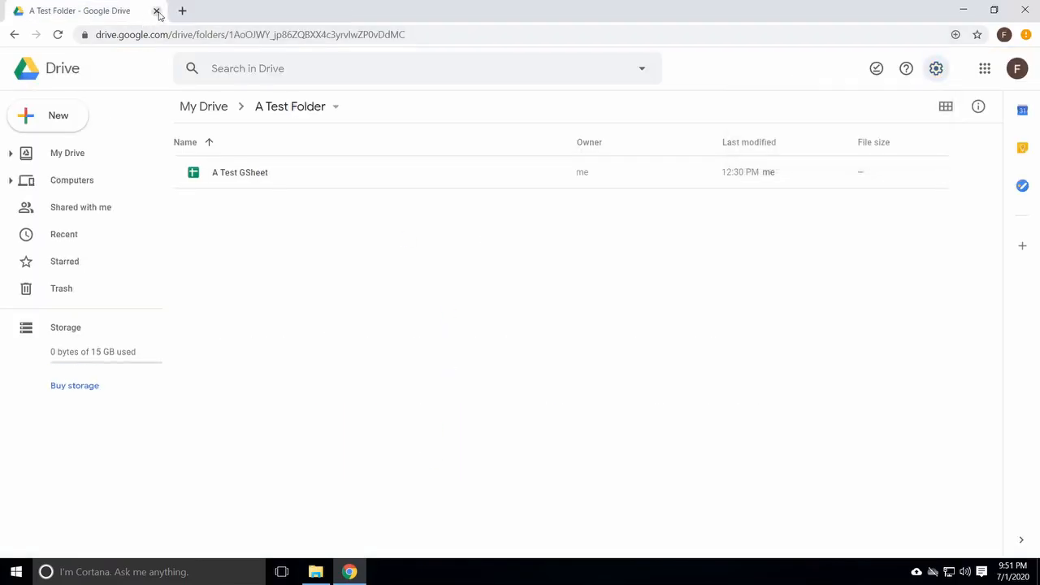
left_click(156, 10)
left_click(233, 144)
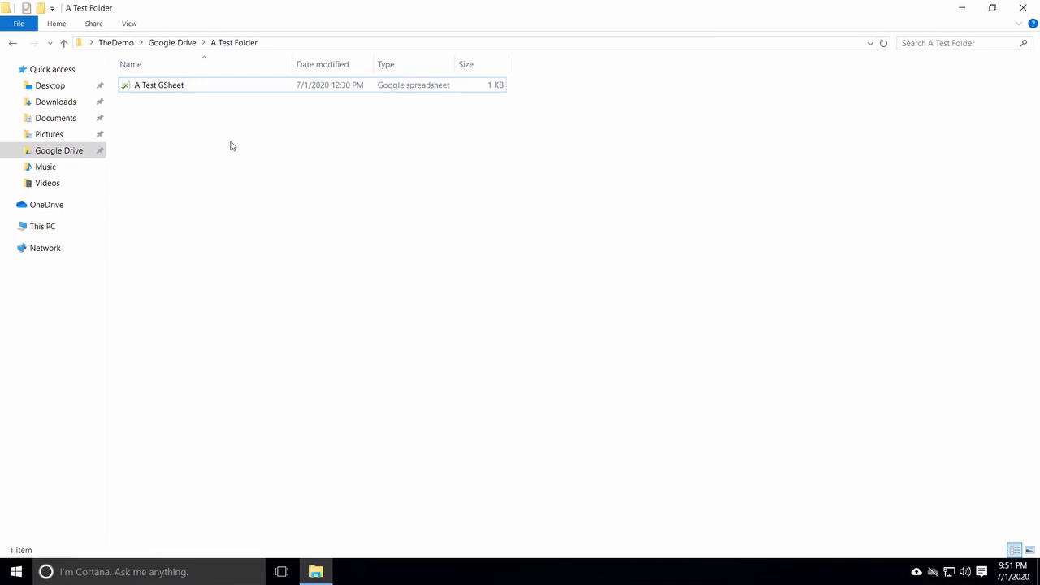
Open A Test GSheet from the local Google Drive folder and switch to Chrome to view it in Google Sheets.
double_click(158, 88)
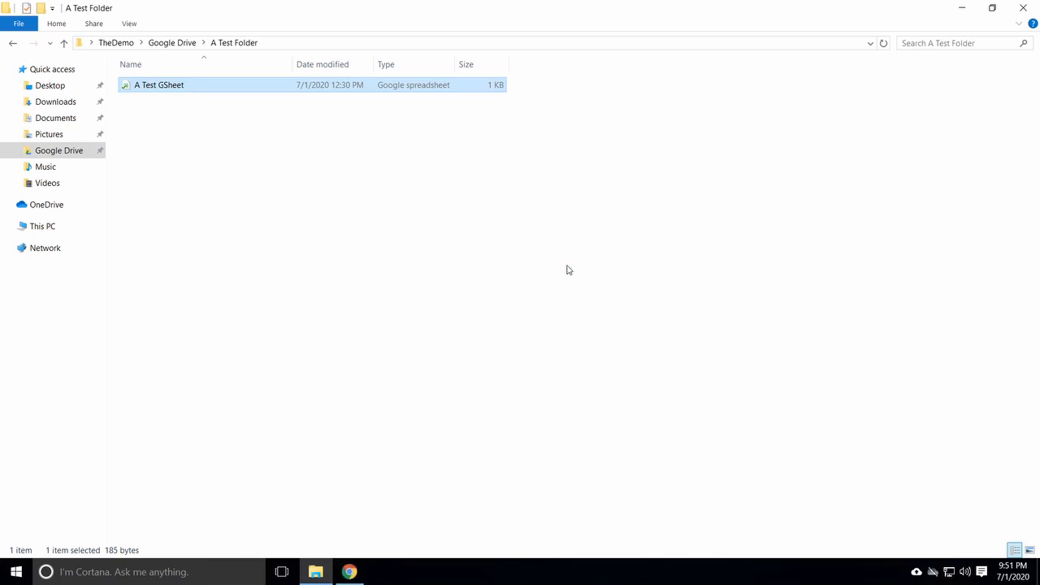
left_click(350, 571)
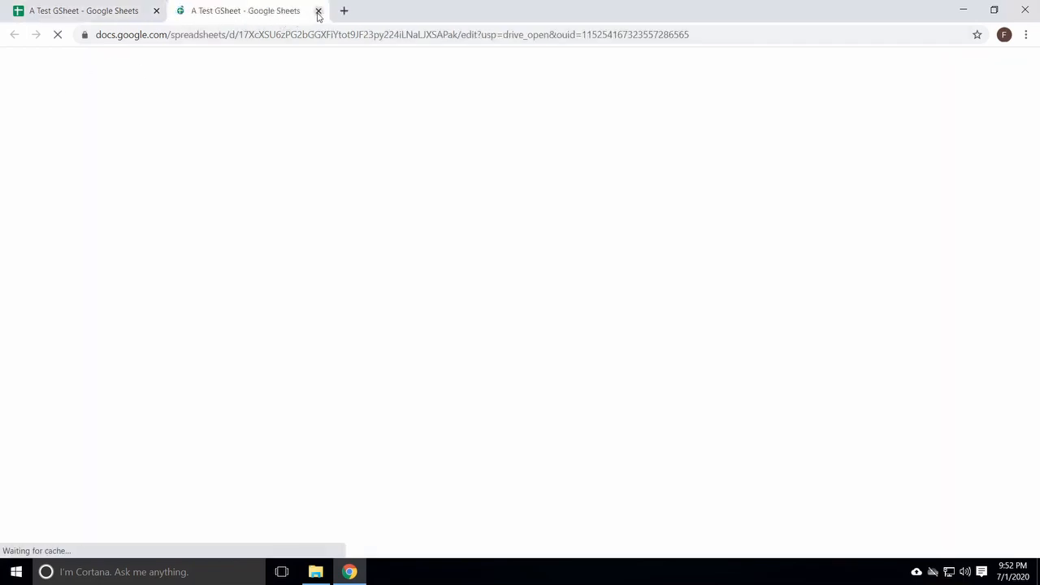
Close the duplicate spreadsheet tab, view the File > Download formats, and dismiss the edit-history tip.
left_click(318, 10)
left_click(57, 82)
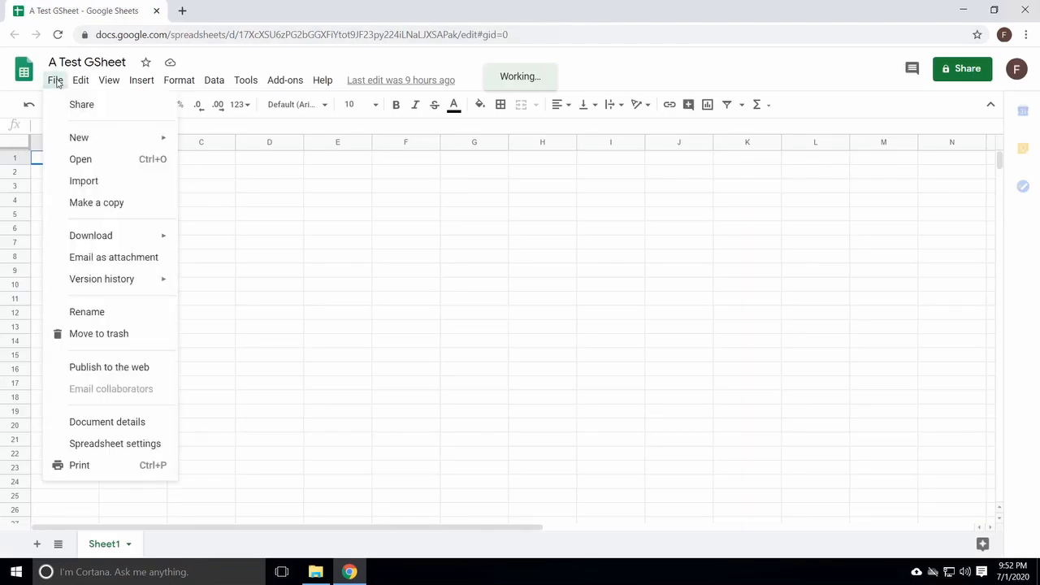
mouse_move(109, 239)
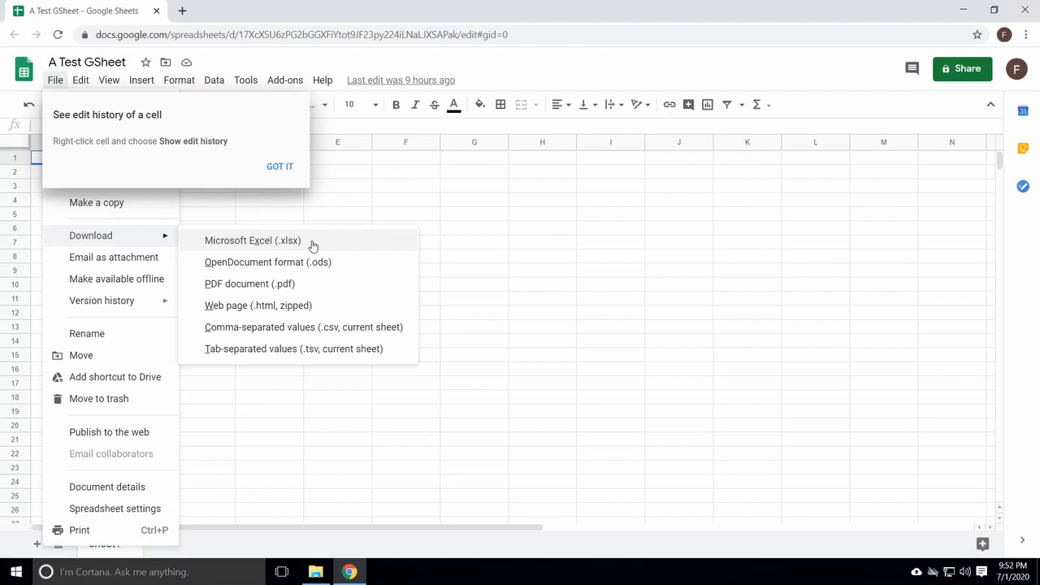
left_click(278, 168)
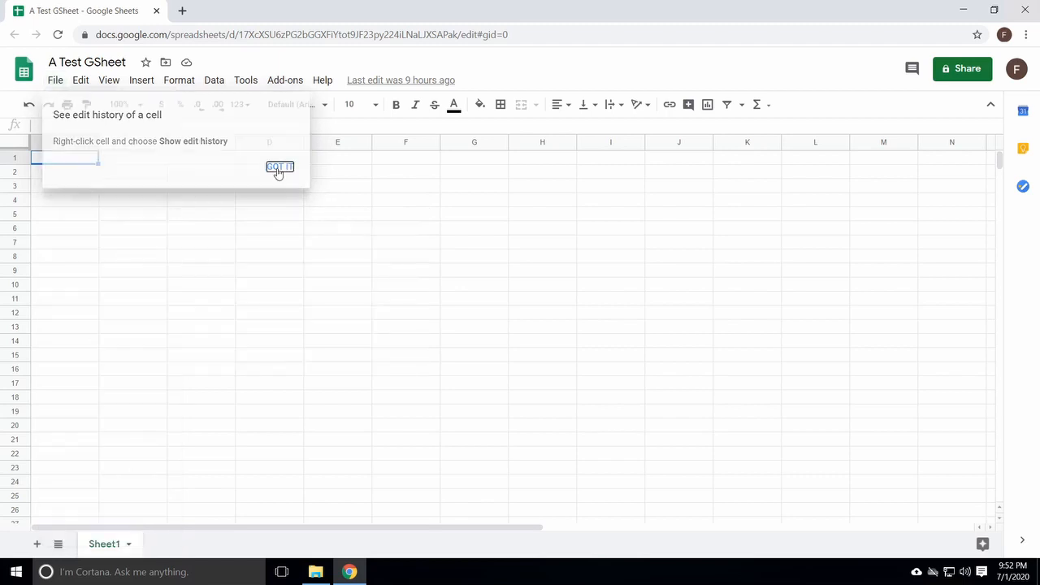